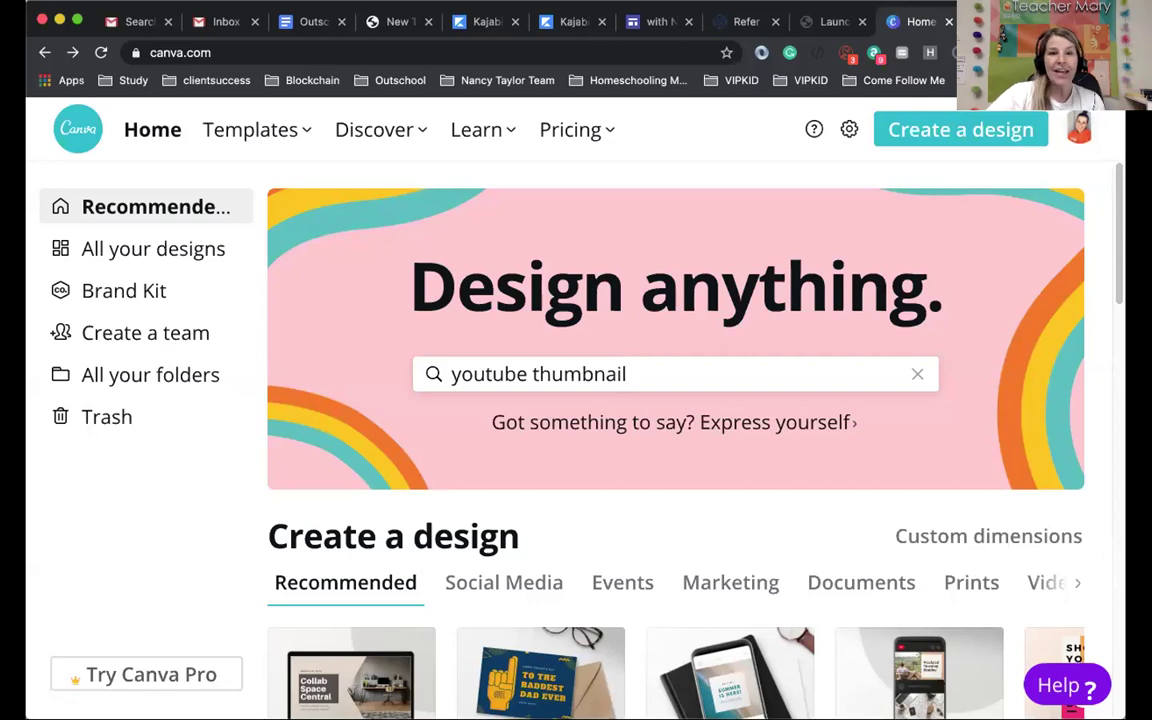
Step: Clear the home search, try 'fa' and 'prese', then leave 'in' to surface Instagram Post
left_click(640, 372)
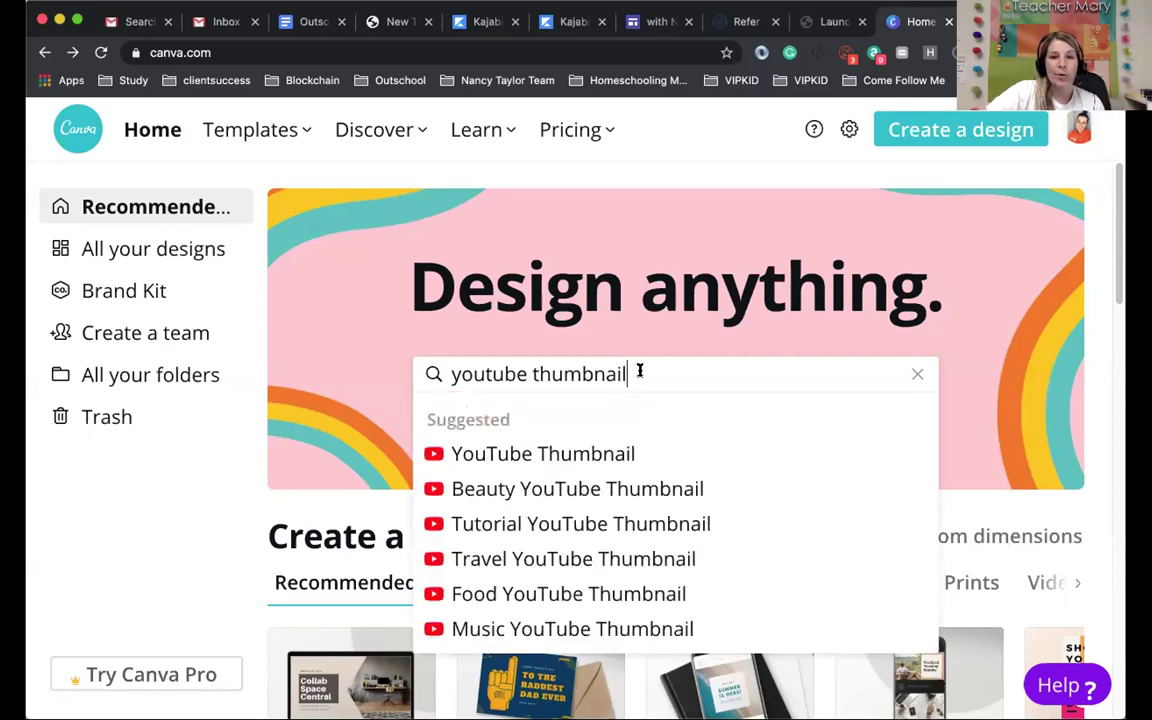
double_click(561, 366)
left_click_drag(561, 366, 443, 362)
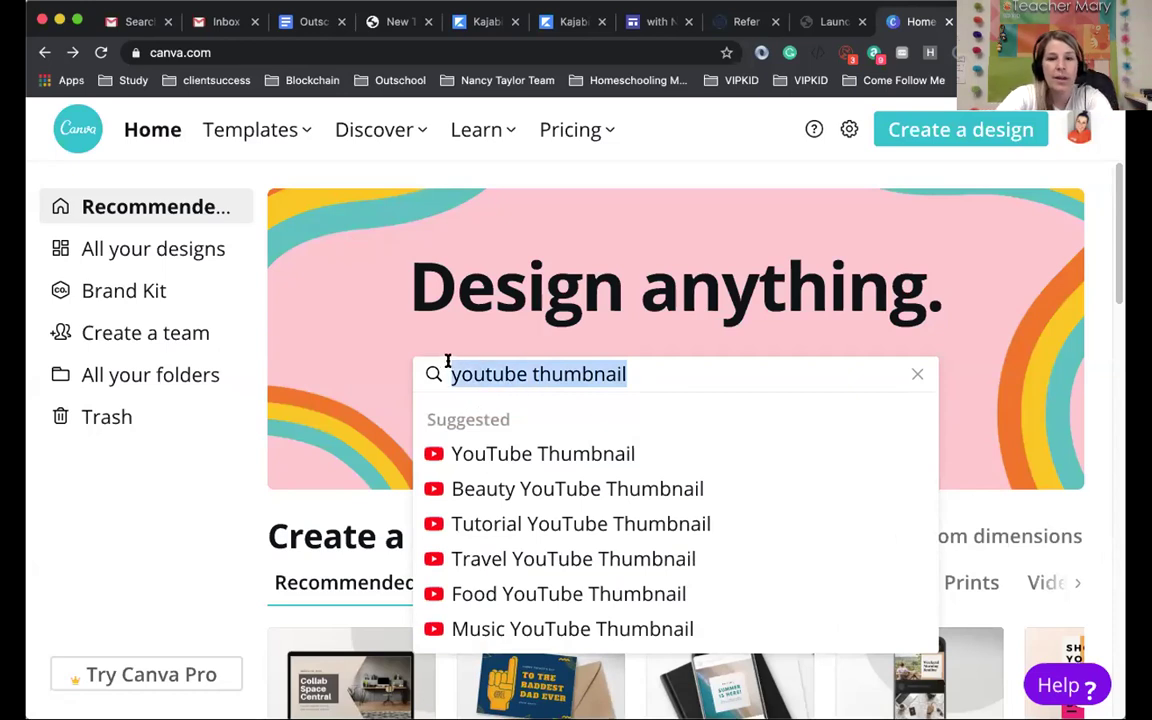
type("fa")
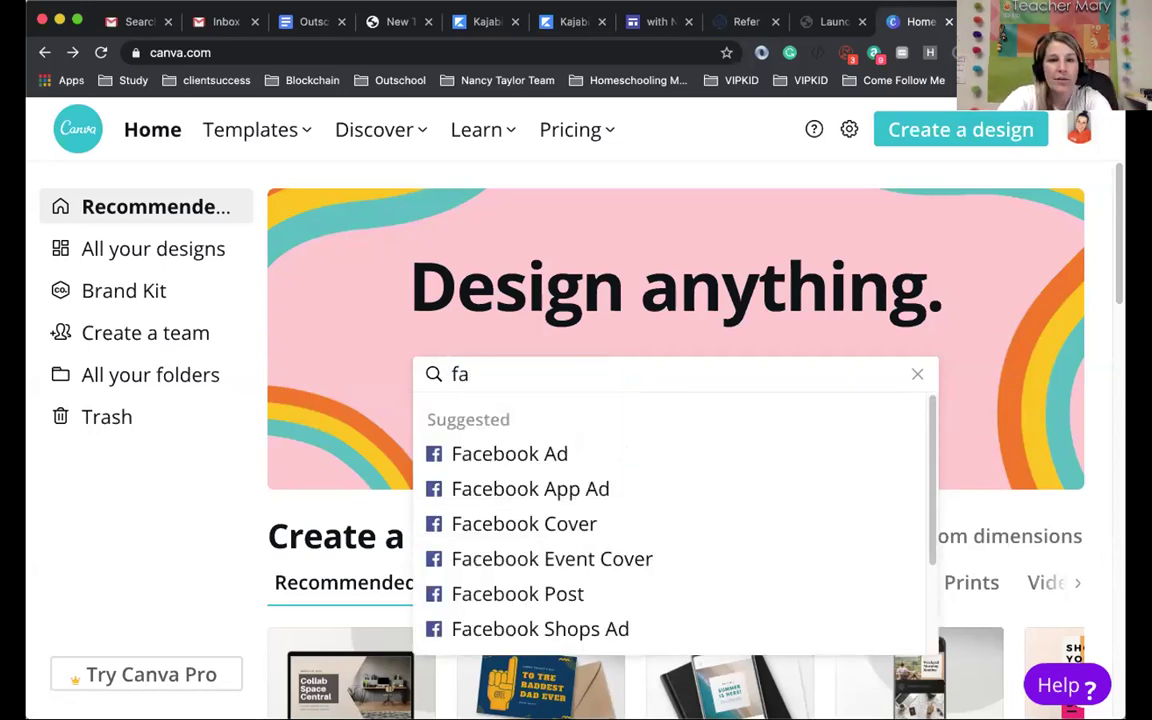
key("BackSpace")
key("BackSpace")
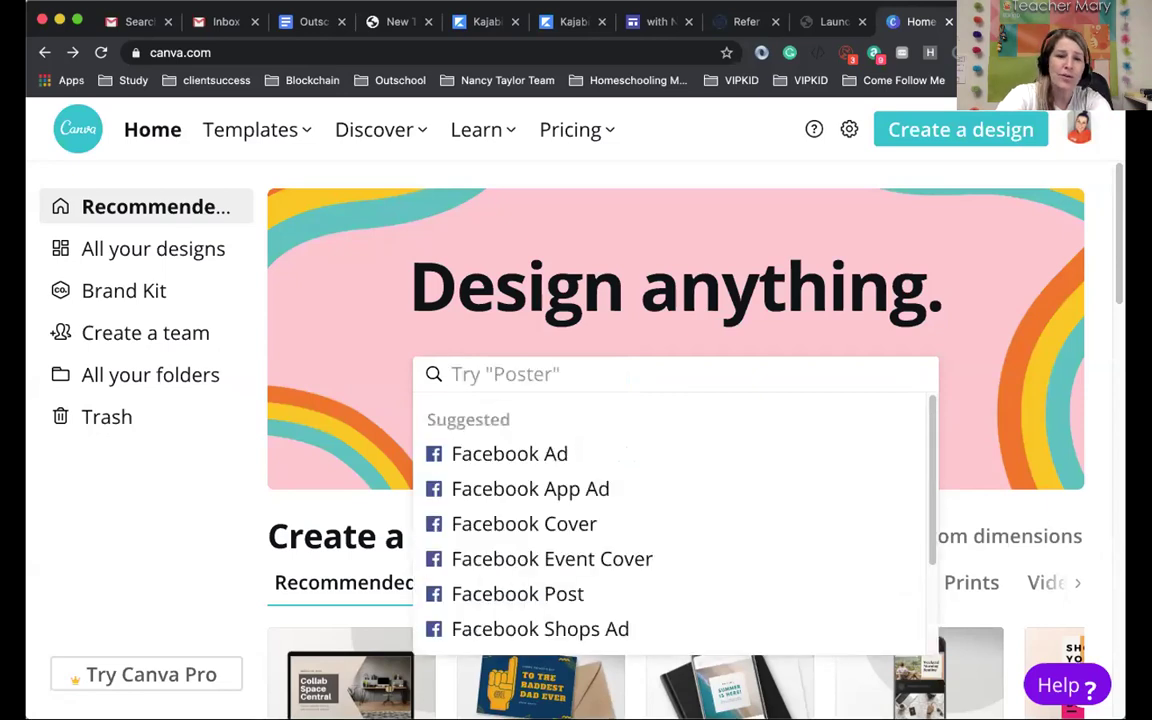
type("in")
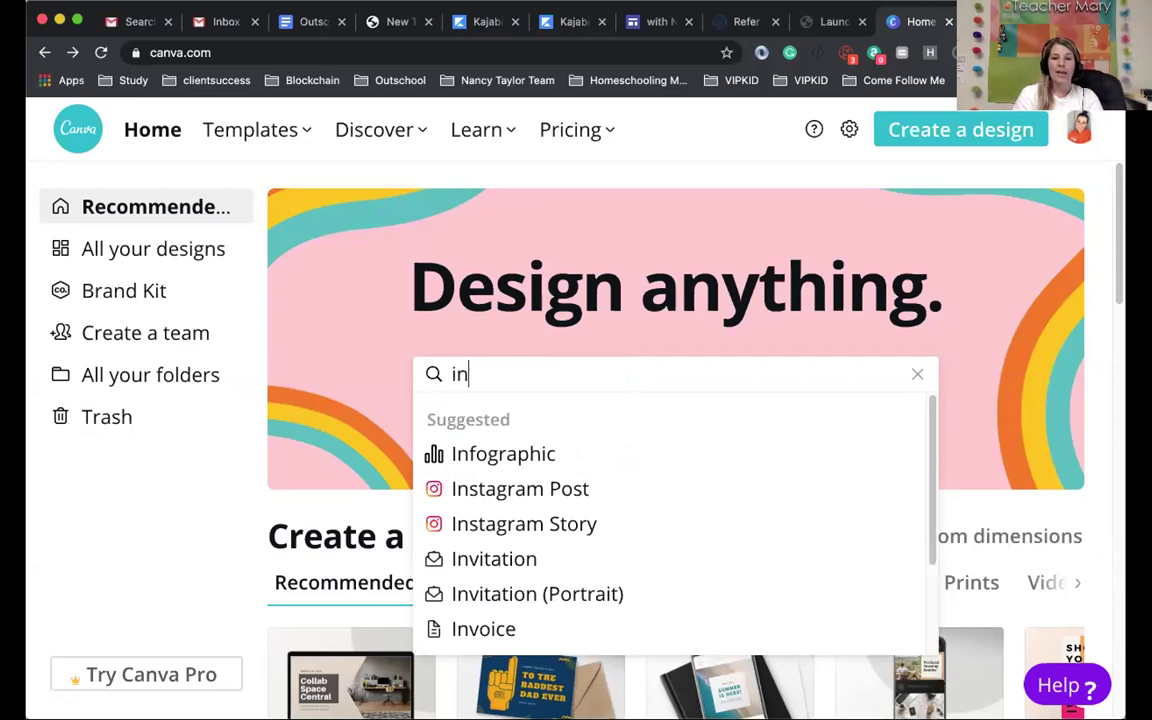
key("BackSpace")
key("BackSpace")
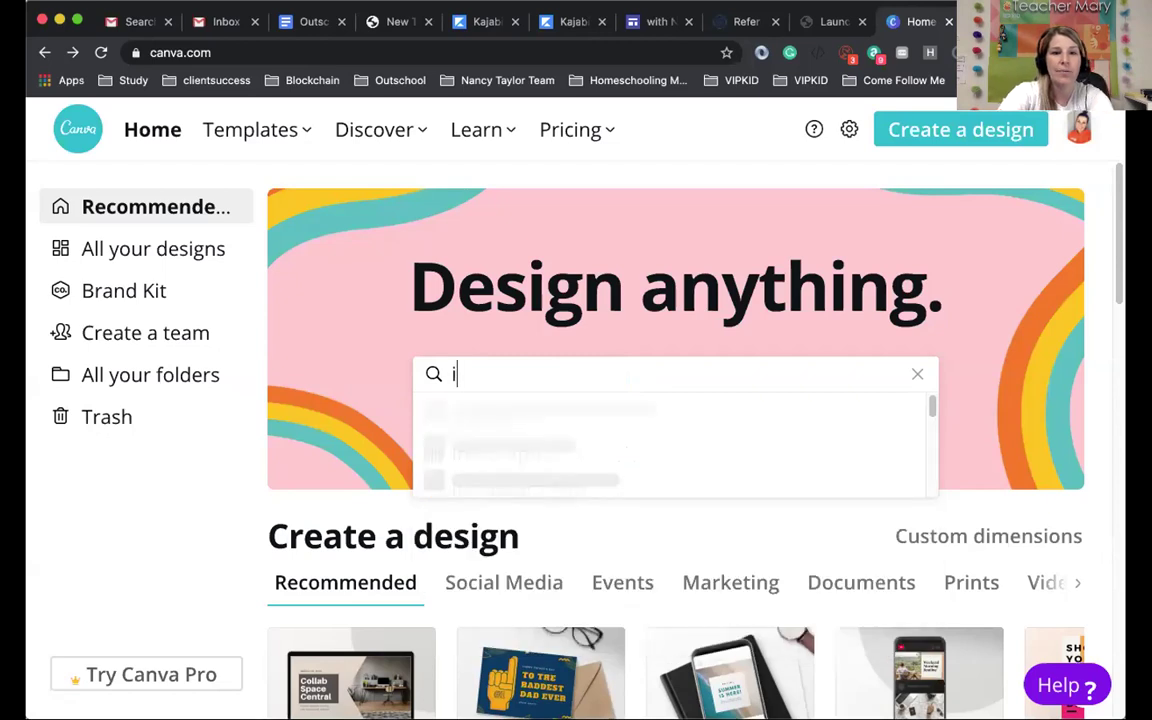
type("prese")
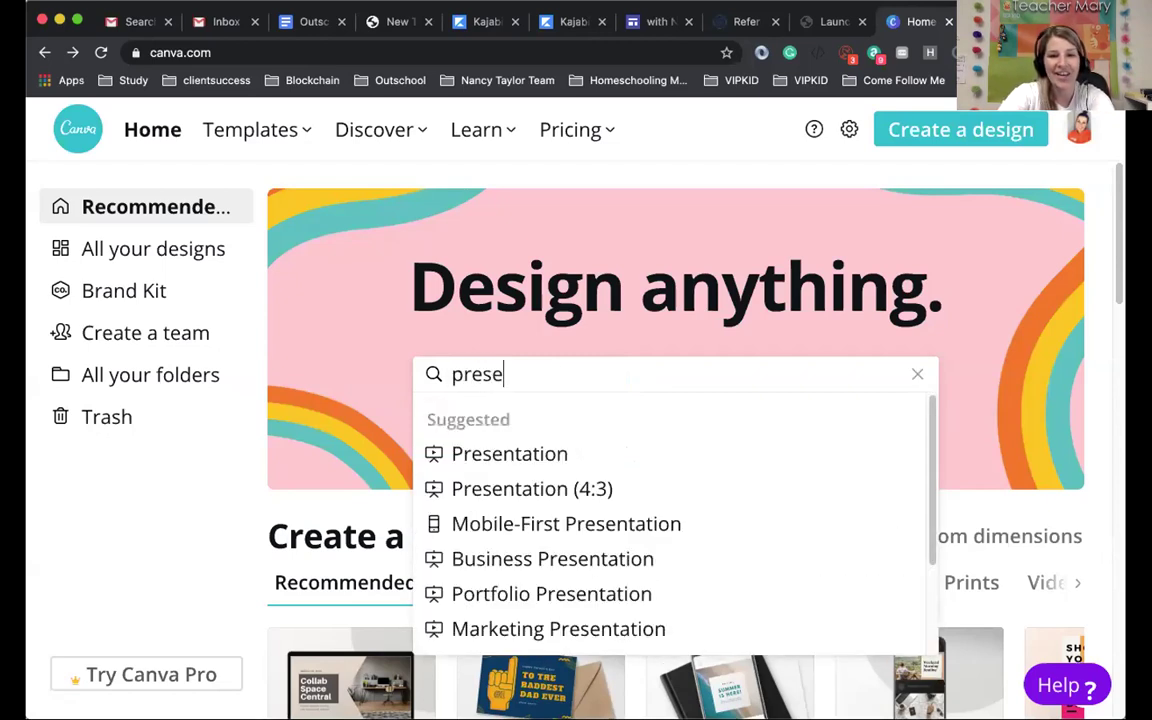
key("BackSpace")
key("BackSpace")
key("BackSpace")
key("BackSpace")
key("BackSpace")
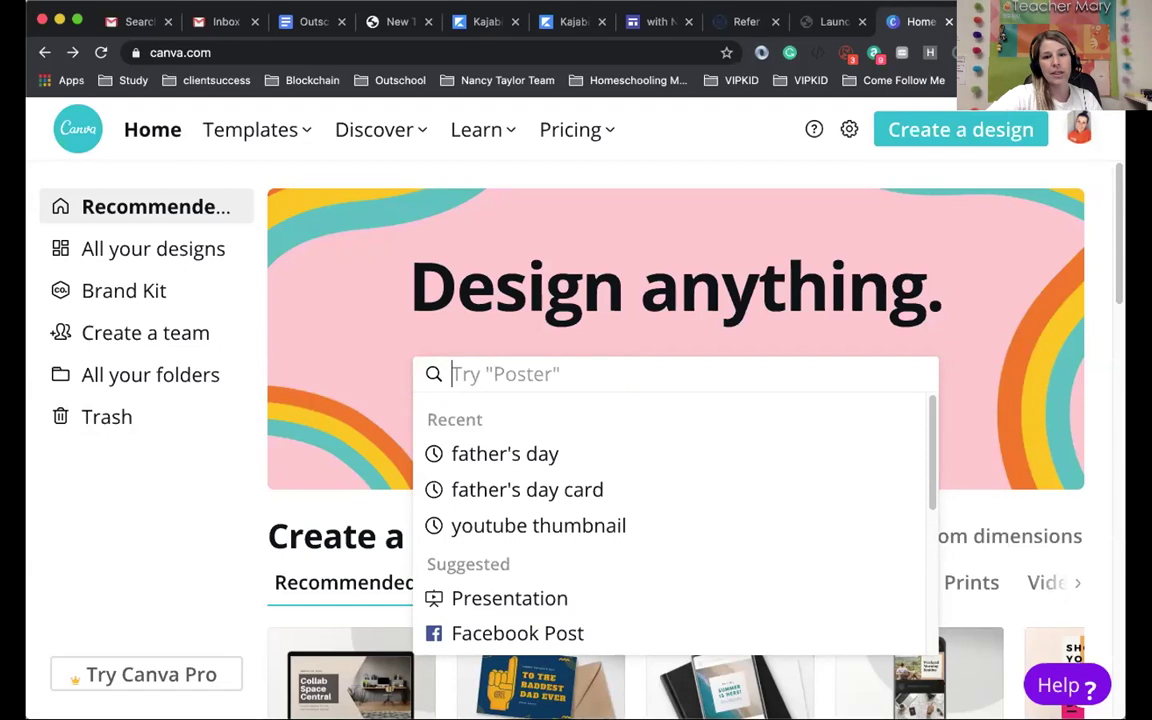
type("in")
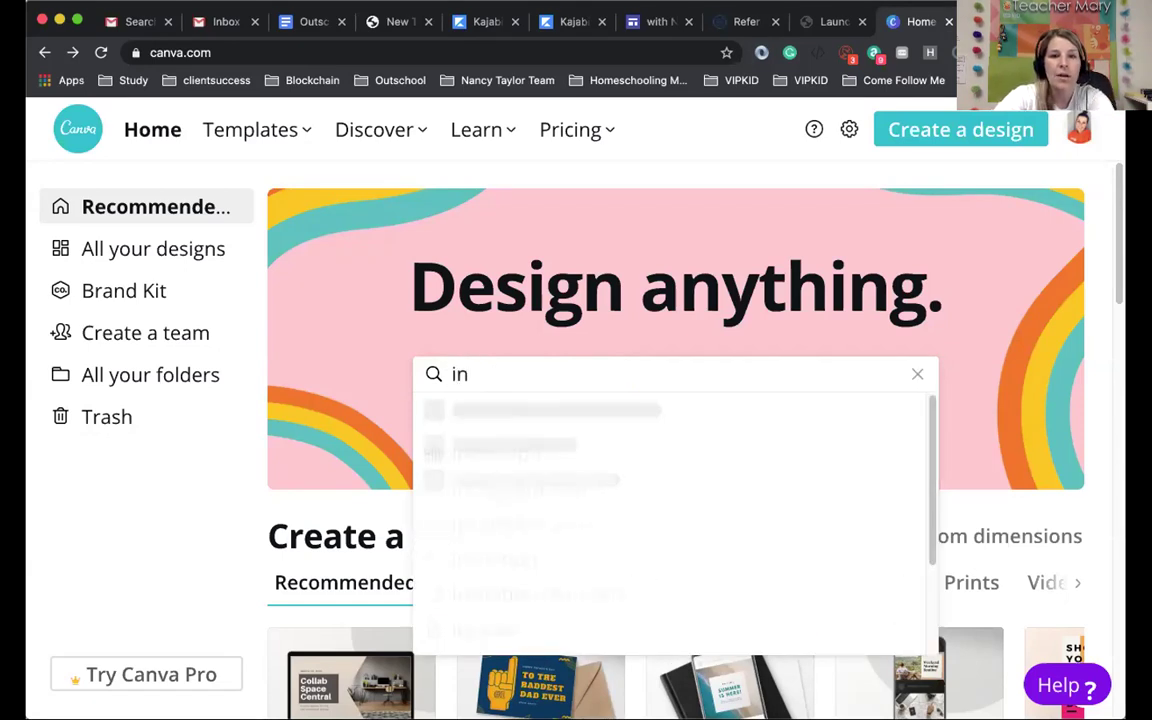
Step: Open the 'Keep your face to the sunshine' template from the Instagram Post results
left_click(518, 488)
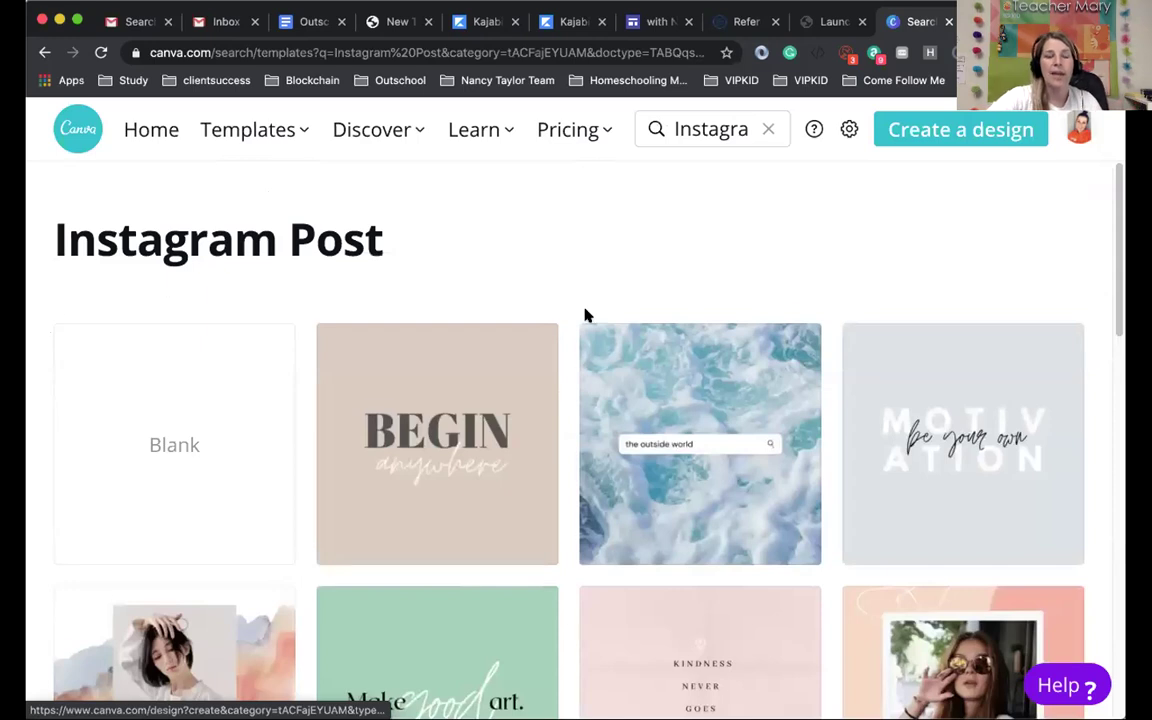
scroll(586, 316, "down", 5)
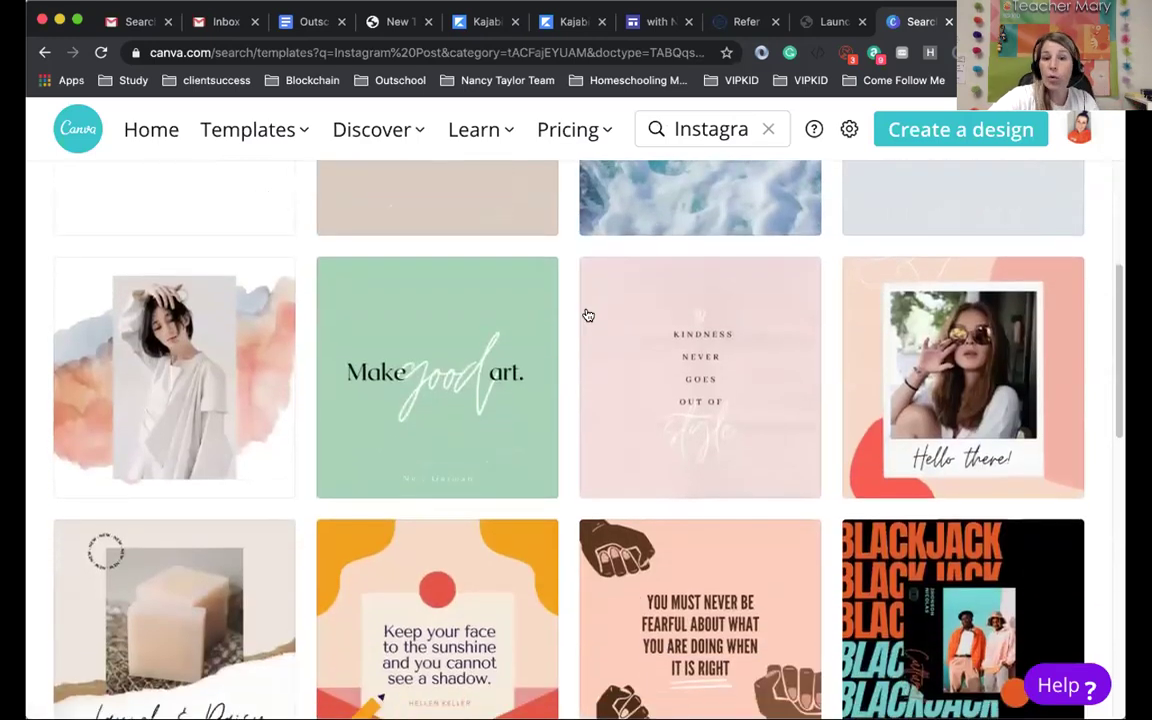
scroll(570, 307, "down", 2)
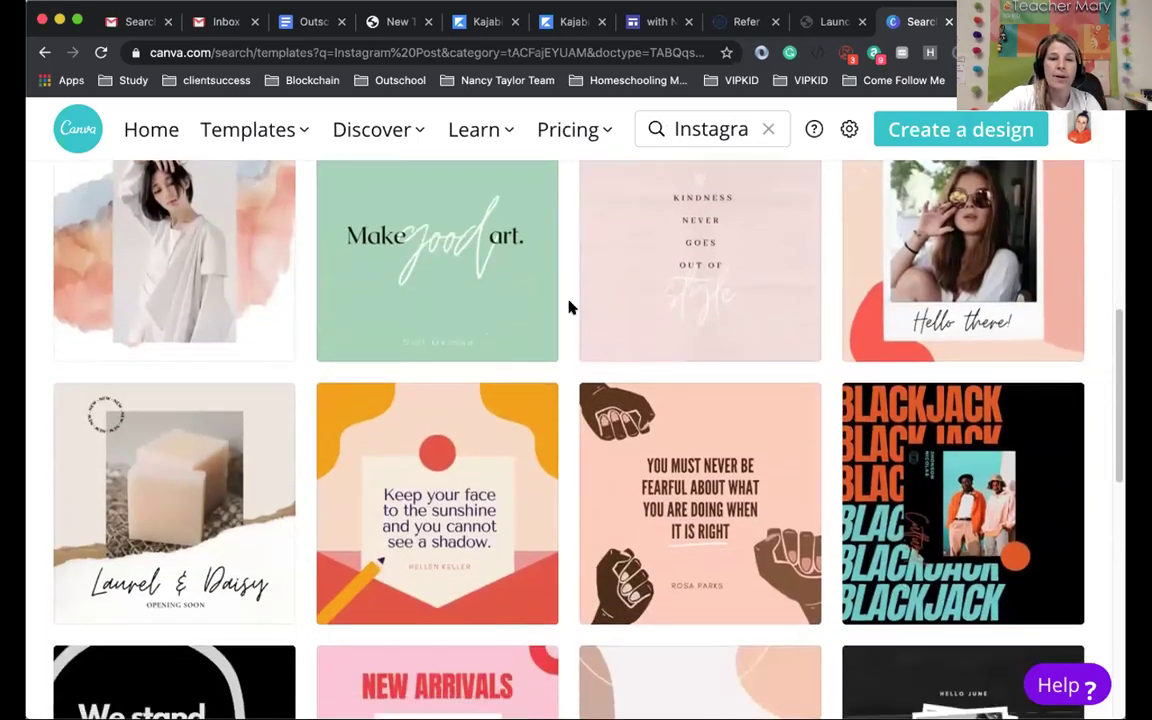
scroll(570, 307, "down", 2)
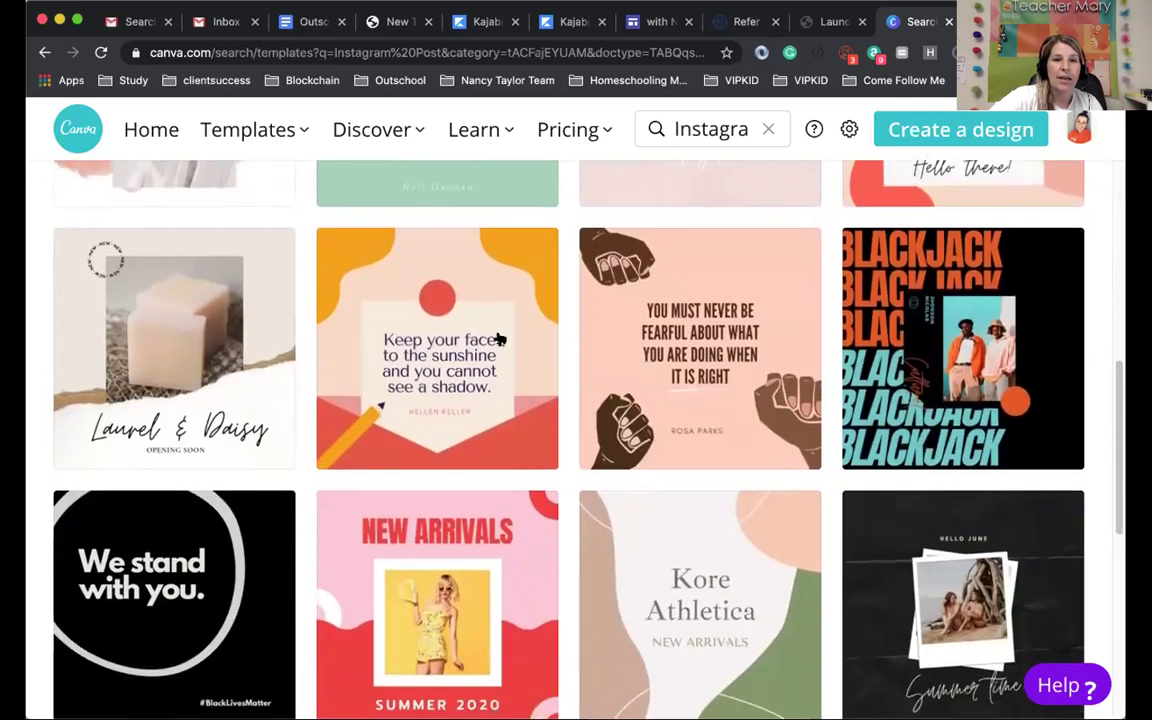
left_click(478, 340)
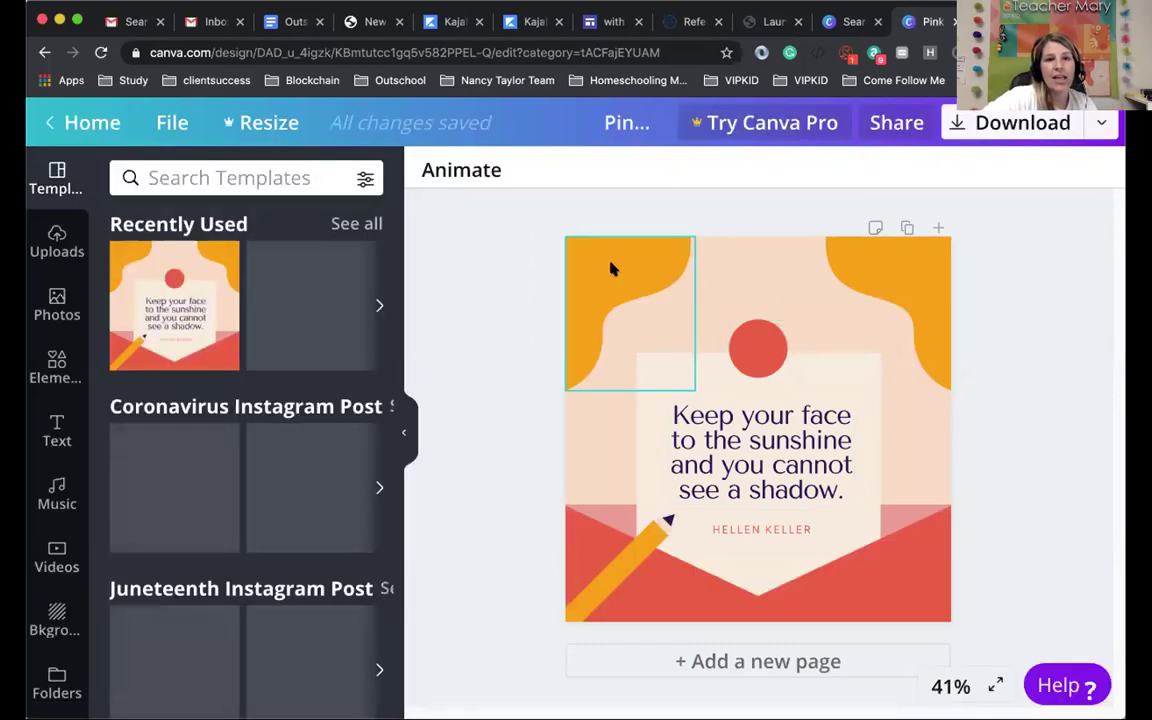
Step: Recolour the orange top-left and top-right corner shapes cyan
left_click(613, 268)
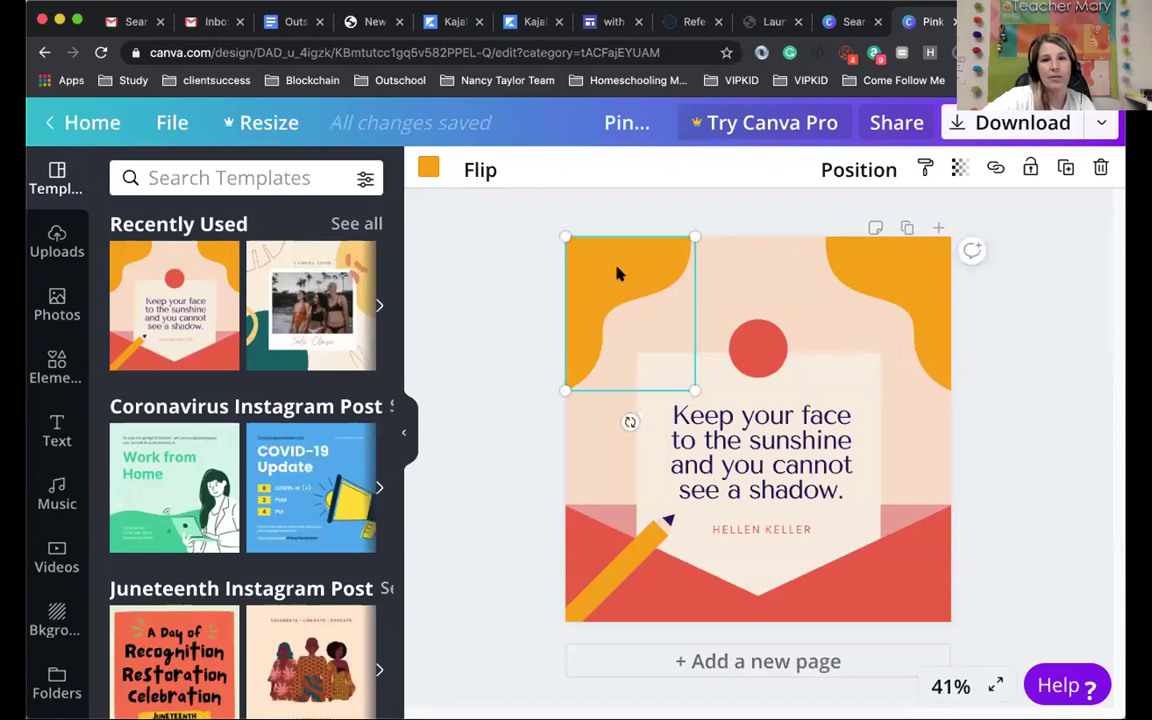
left_click(426, 172)
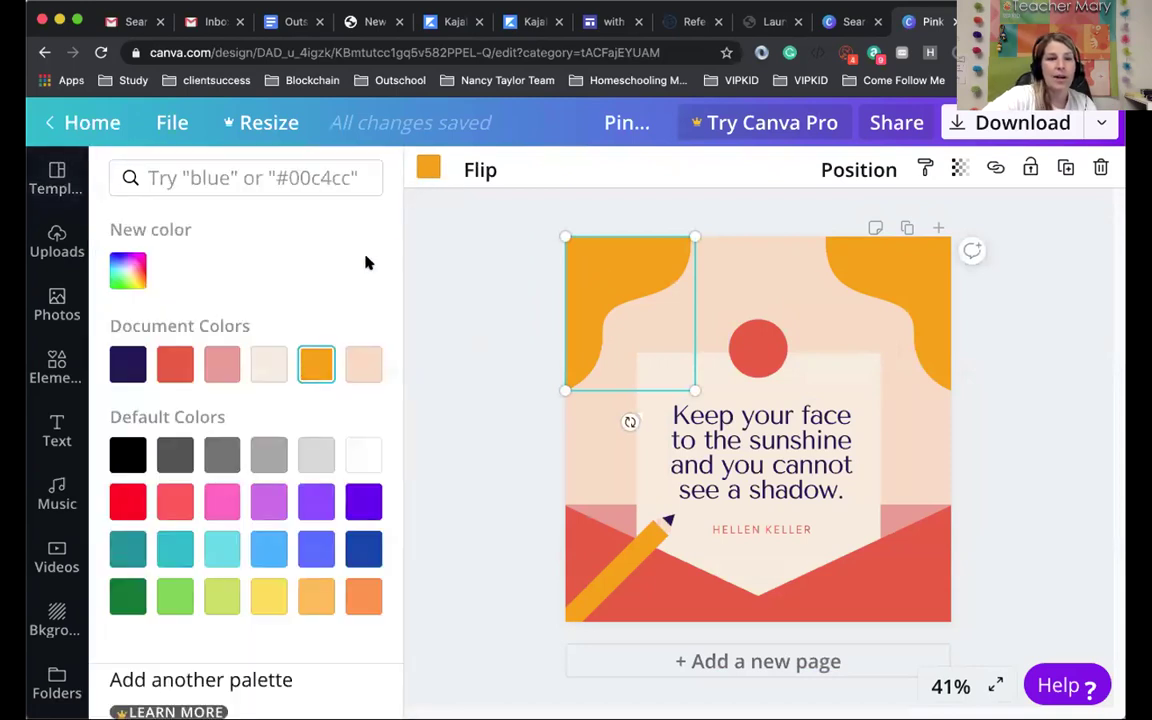
left_click(127, 272)
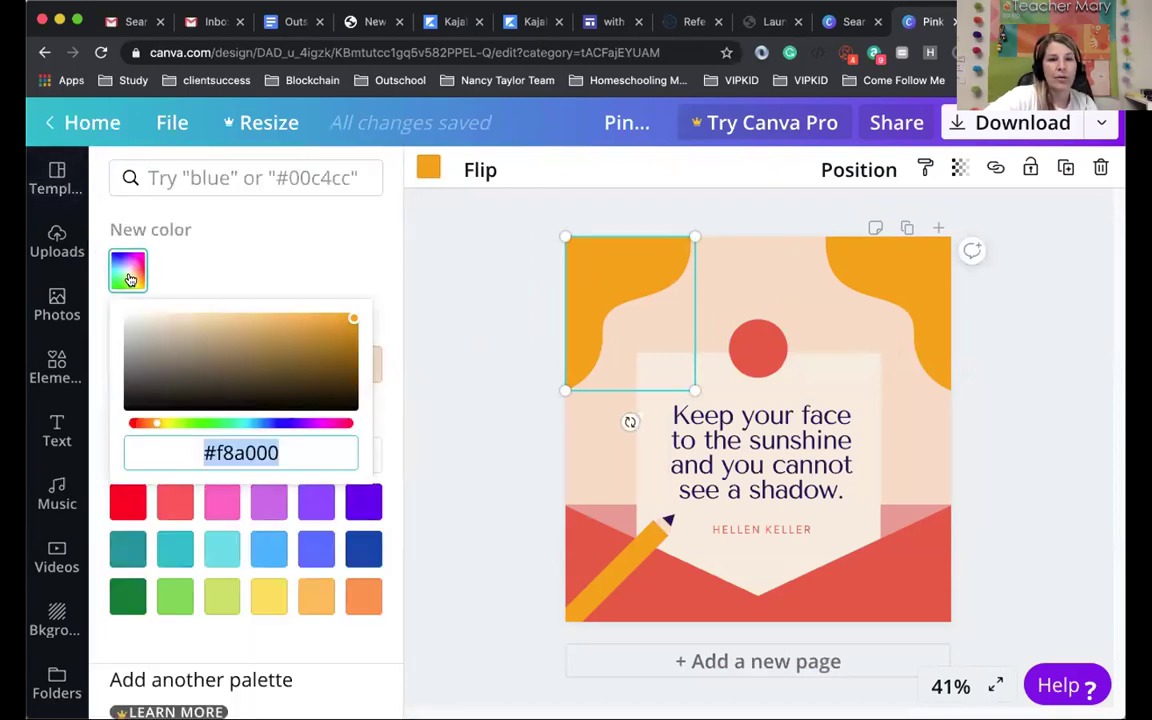
left_click(237, 424)
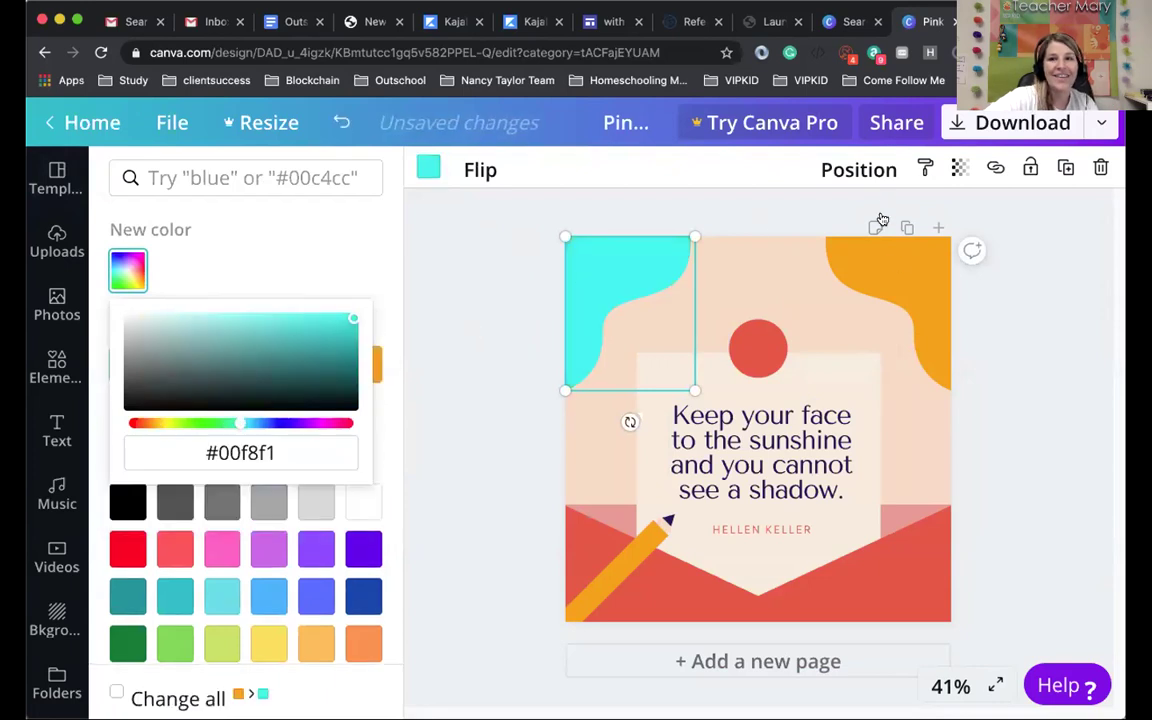
left_click(898, 280)
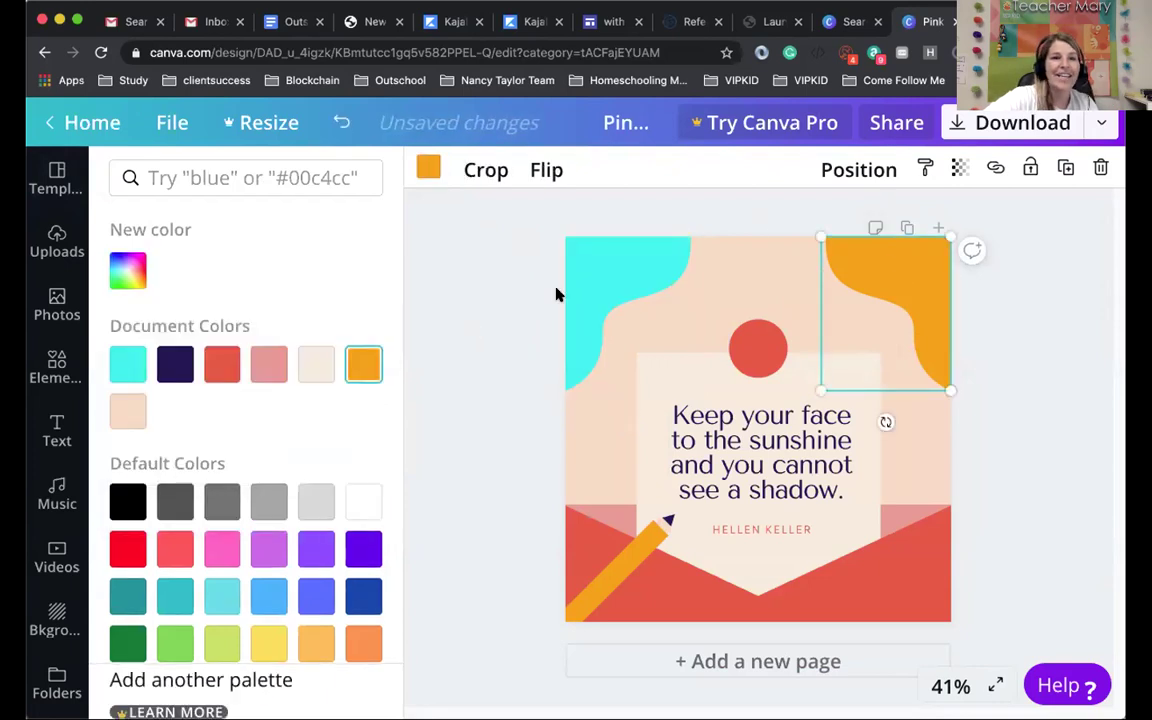
left_click(128, 364)
Step: Change the red envelope band at the bottom to a fine-tuned pink-magenta
left_click(638, 583)
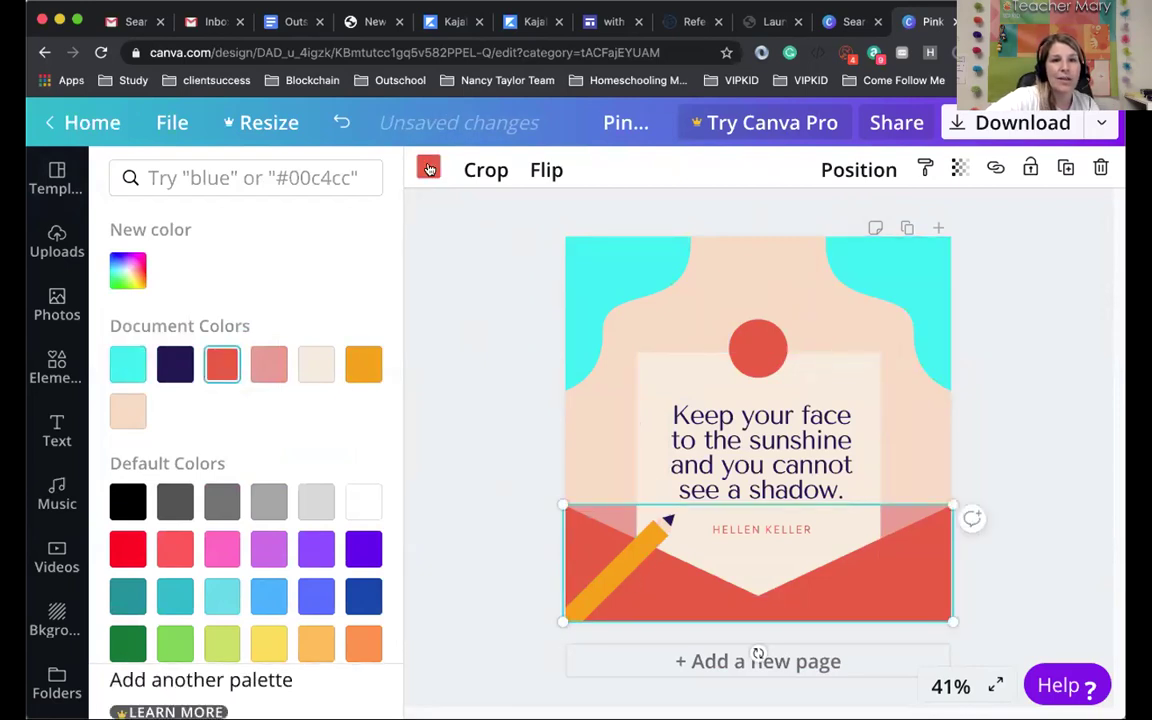
left_click(136, 281)
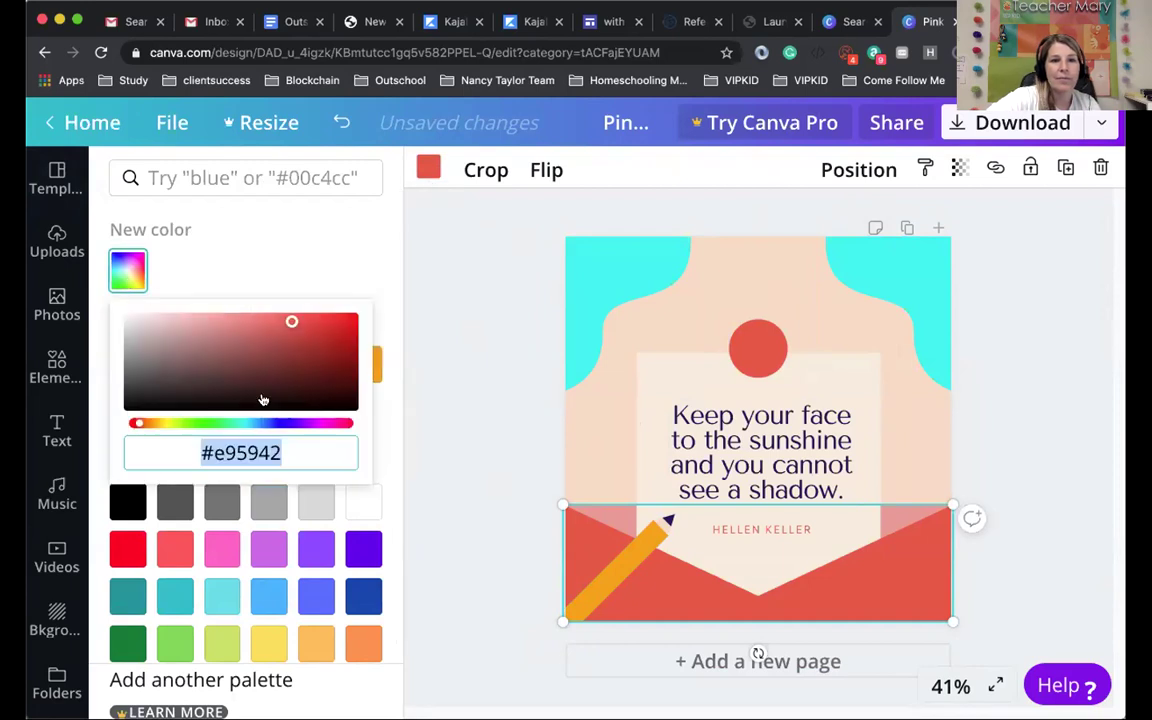
left_click(320, 424)
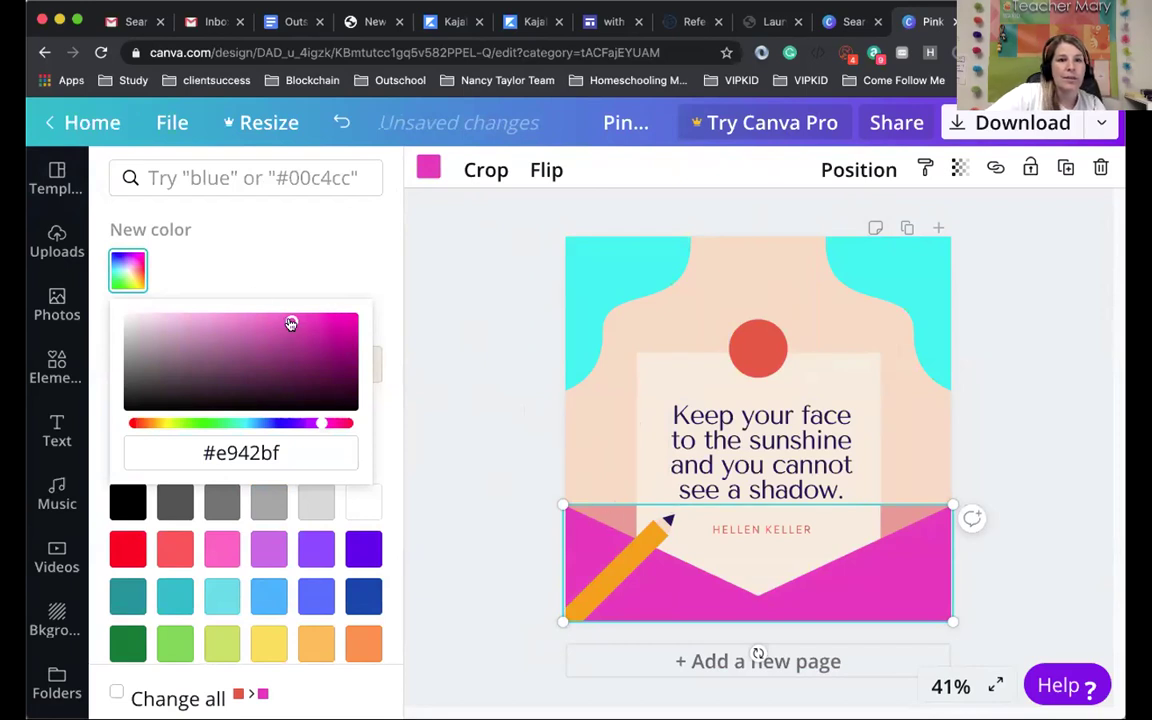
left_click_drag(290, 323, 334, 323)
left_click(619, 525)
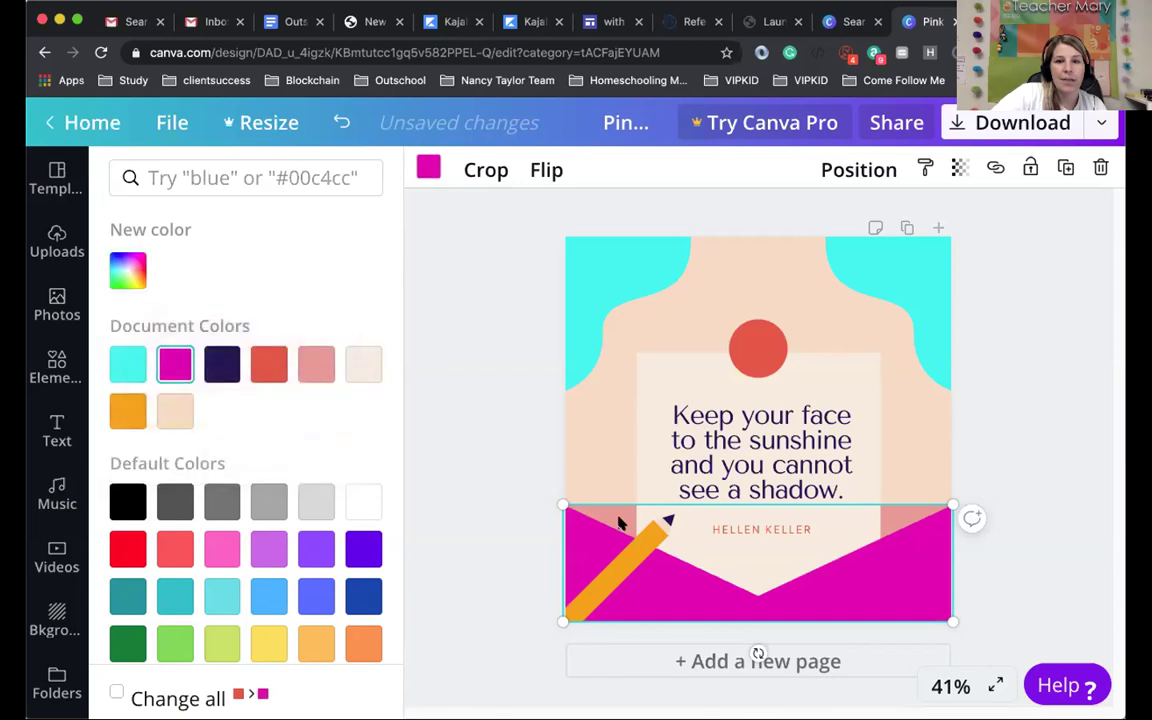
key("Escape")
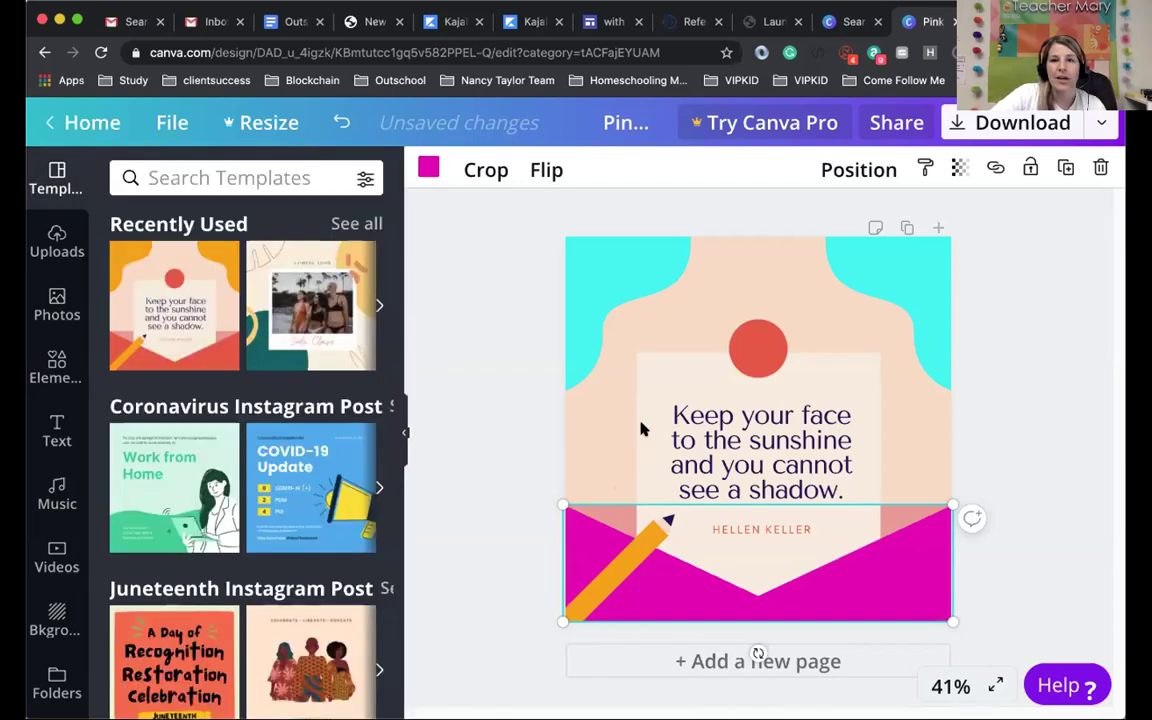
key("Escape")
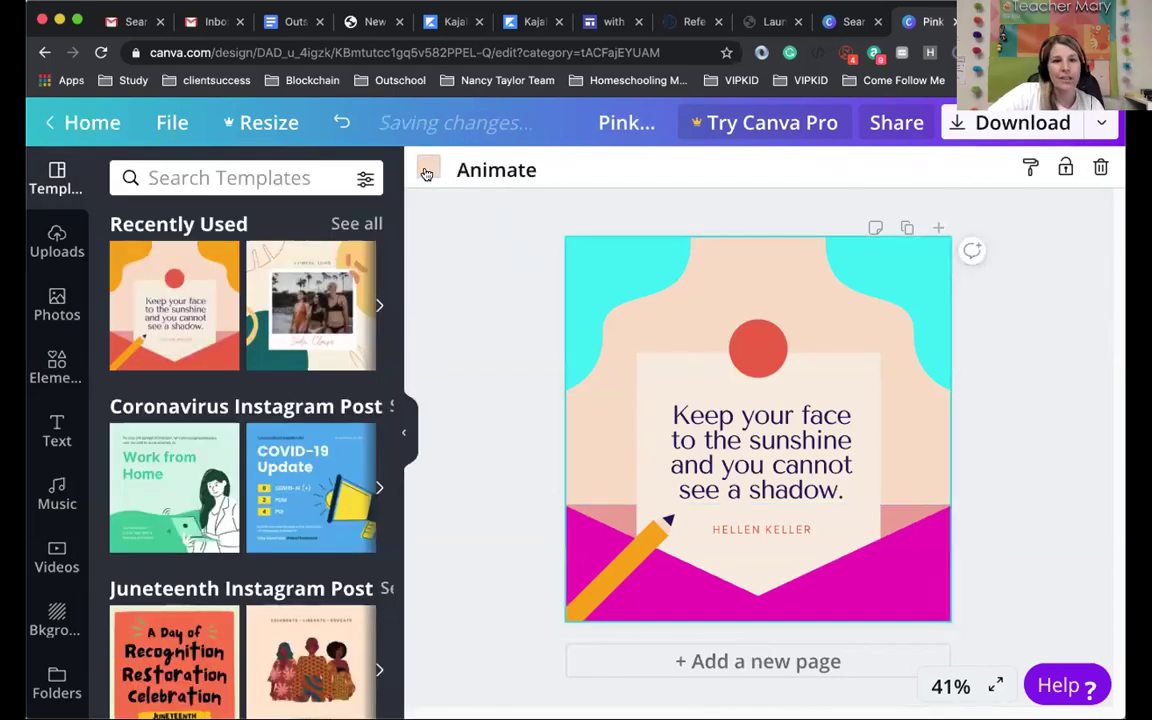
Step: Lighten the page background to cream and turn the quote card white
left_click(429, 171)
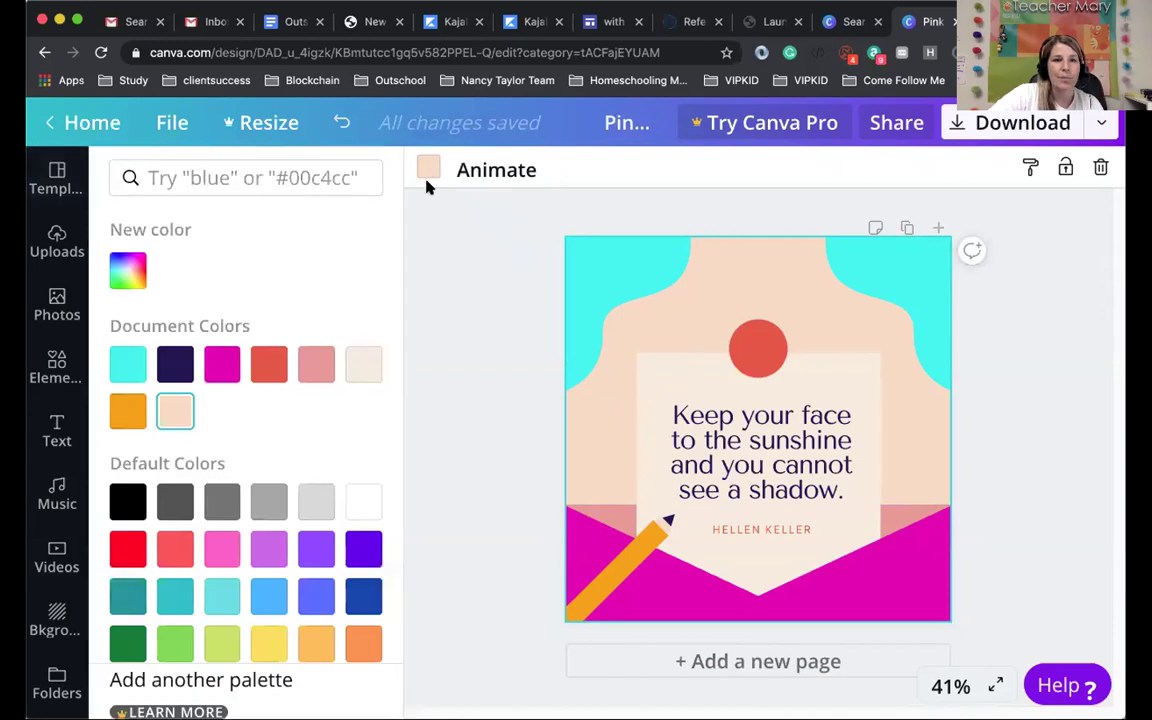
left_click(360, 366)
left_click(651, 481)
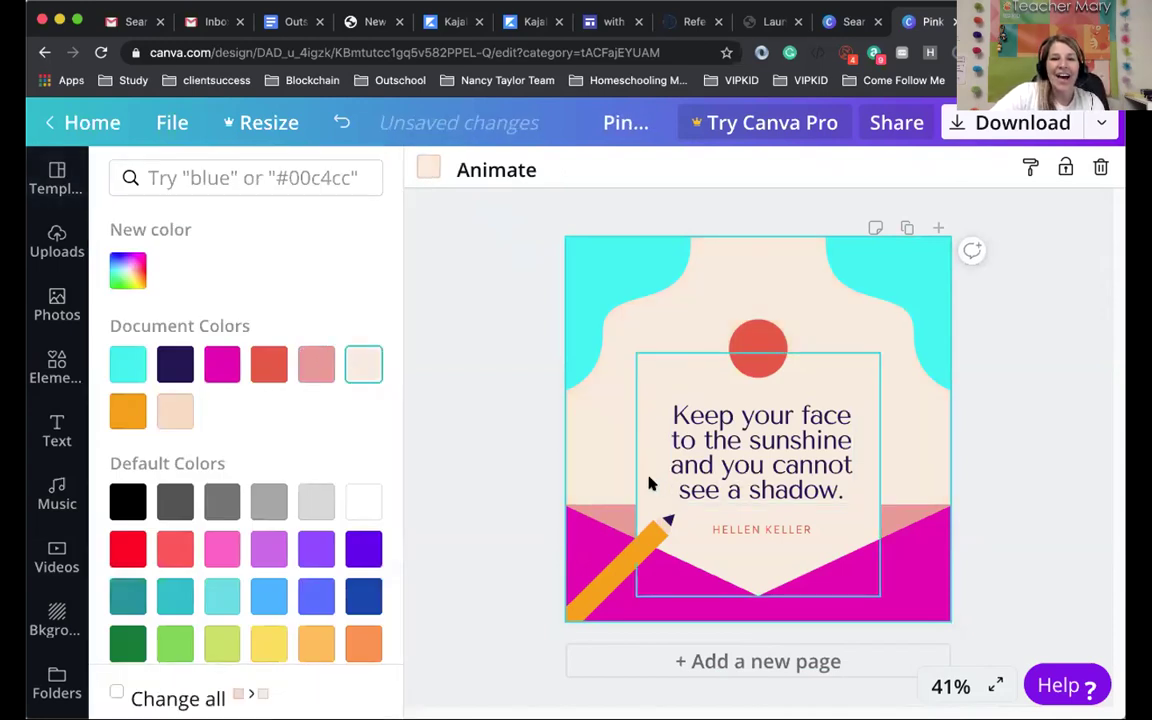
left_click(428, 167)
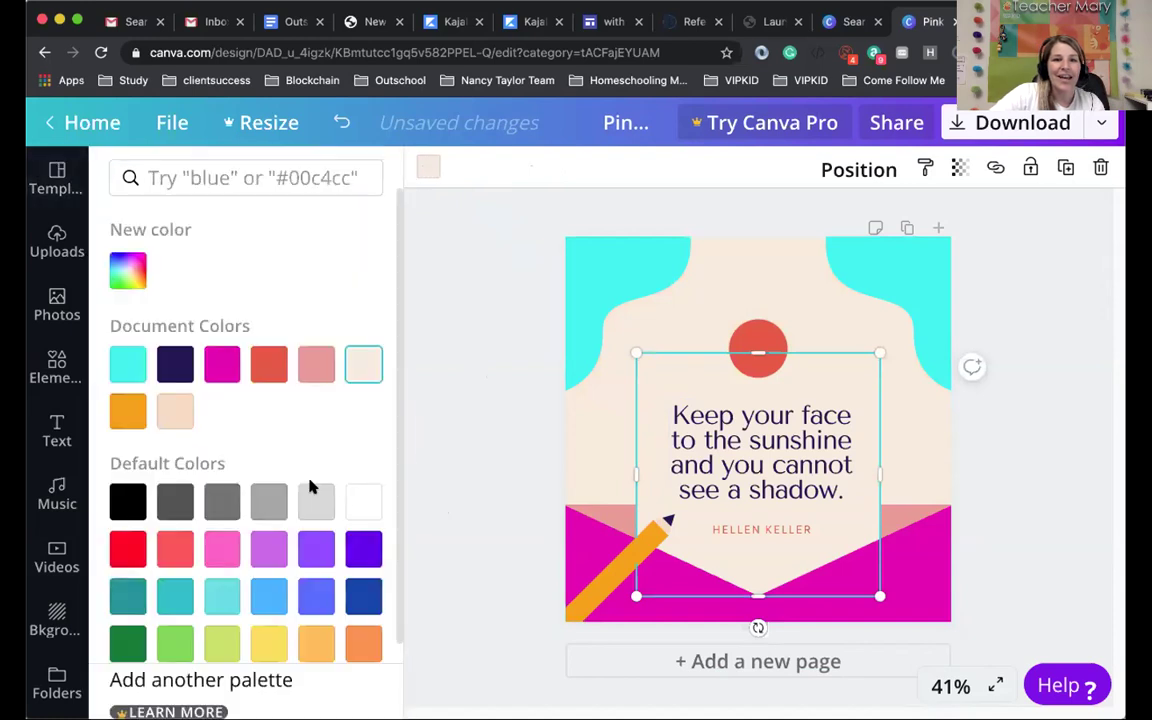
left_click(360, 503)
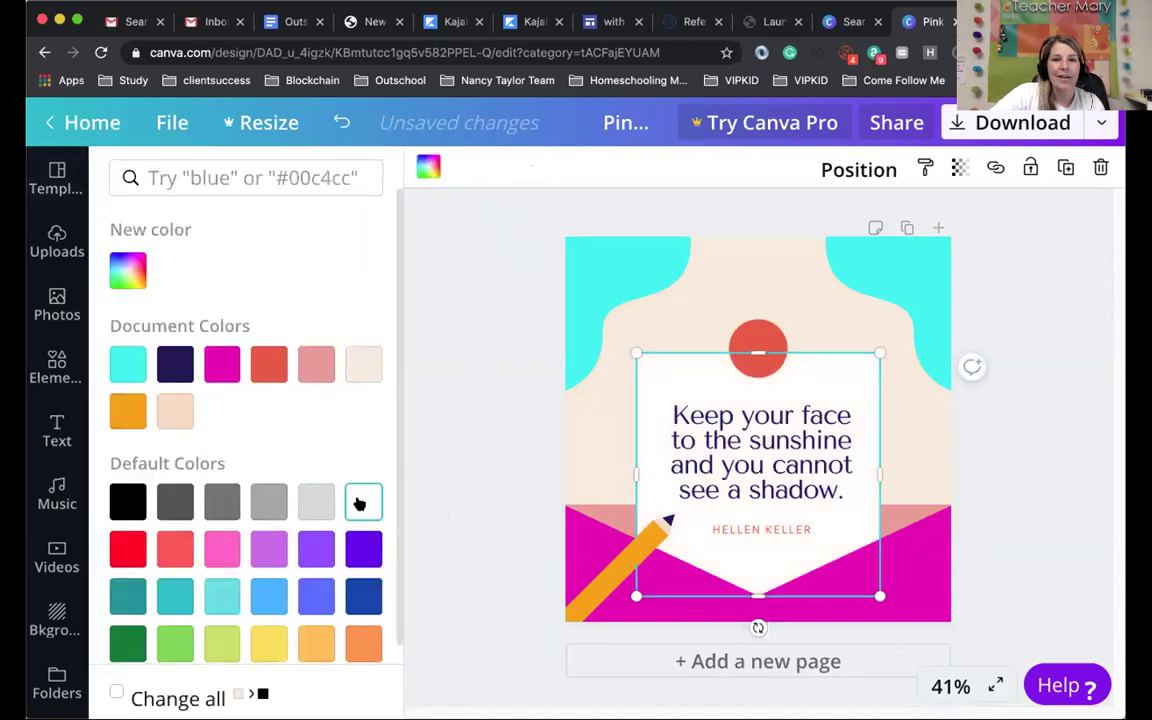
left_click(789, 443)
Step: Change the quote to 'Come join me teaching online!!' and the author line to the creator's name
double_click(787, 440)
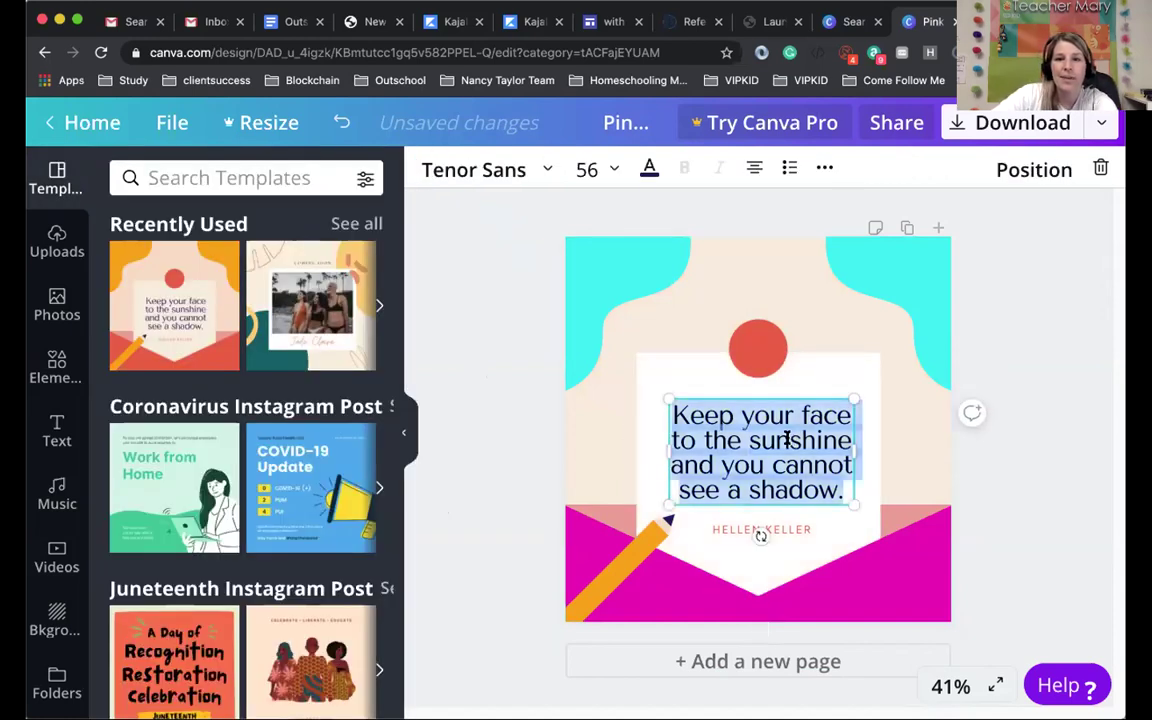
type("Come j")
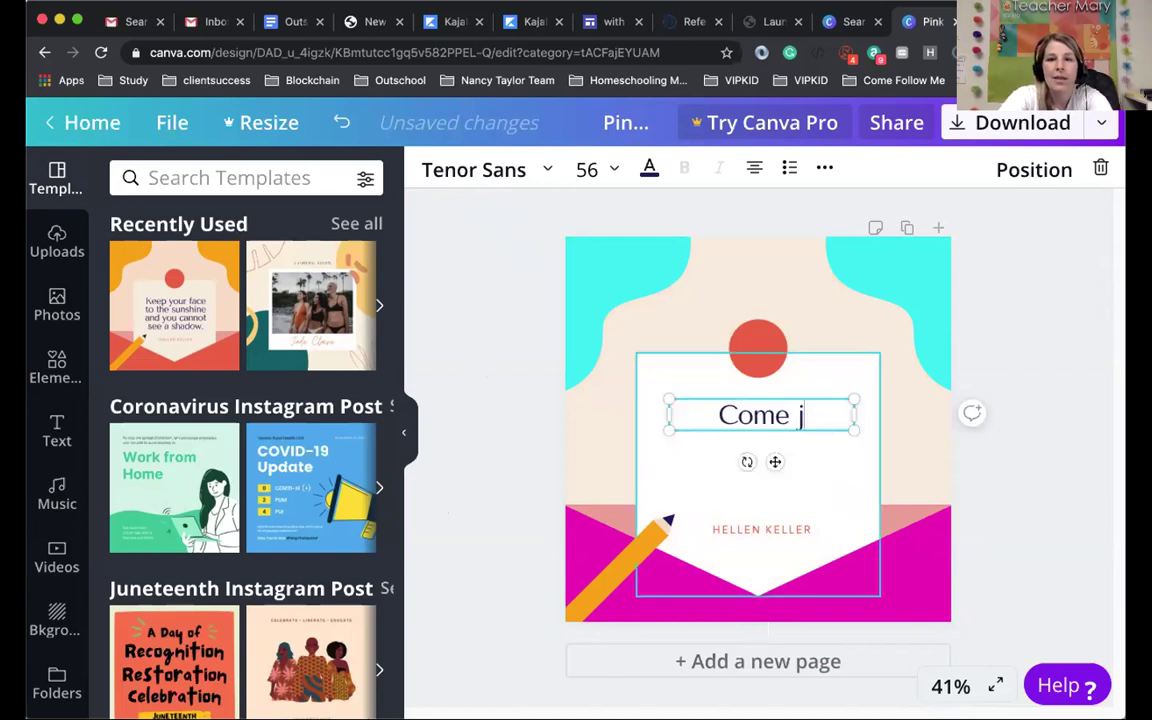
key("BackSpace")
type("jo")
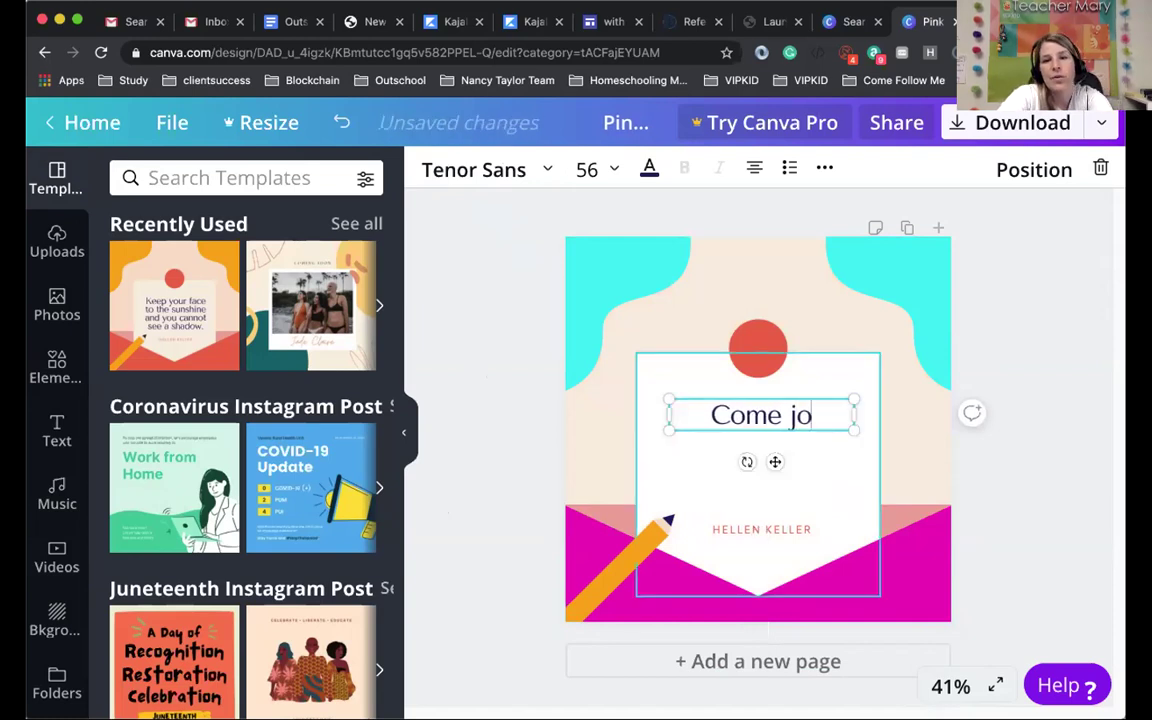
type("in me teaching online!!")
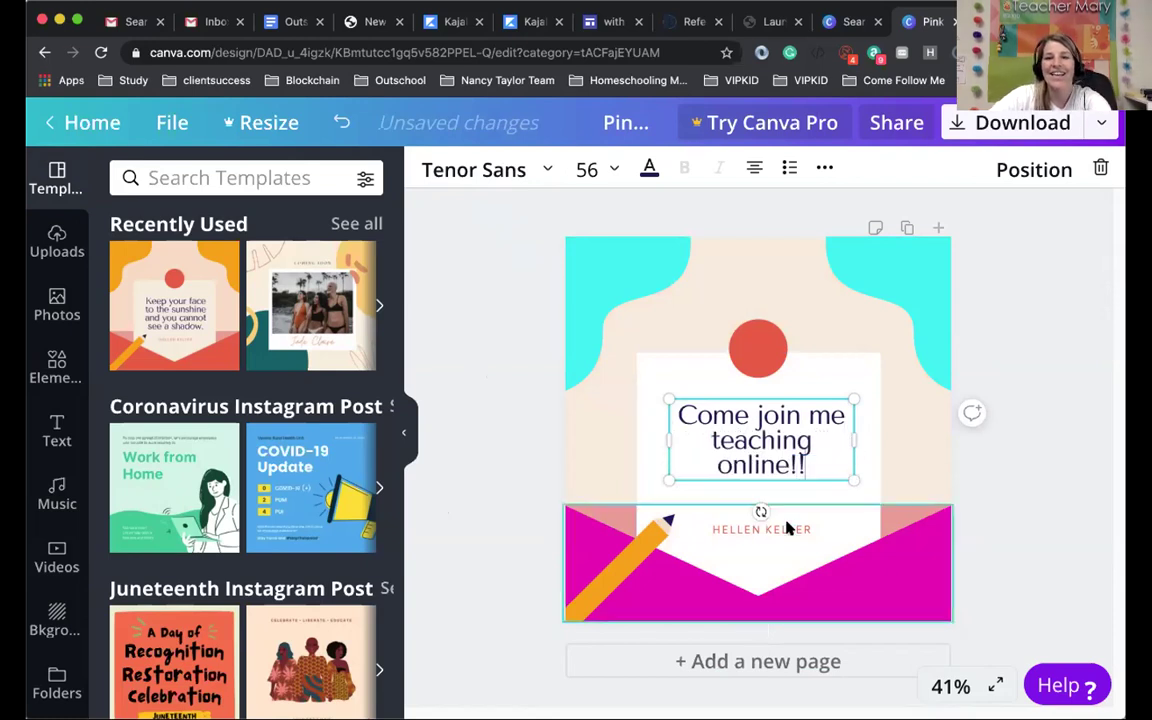
double_click(762, 528)
type("MAR")
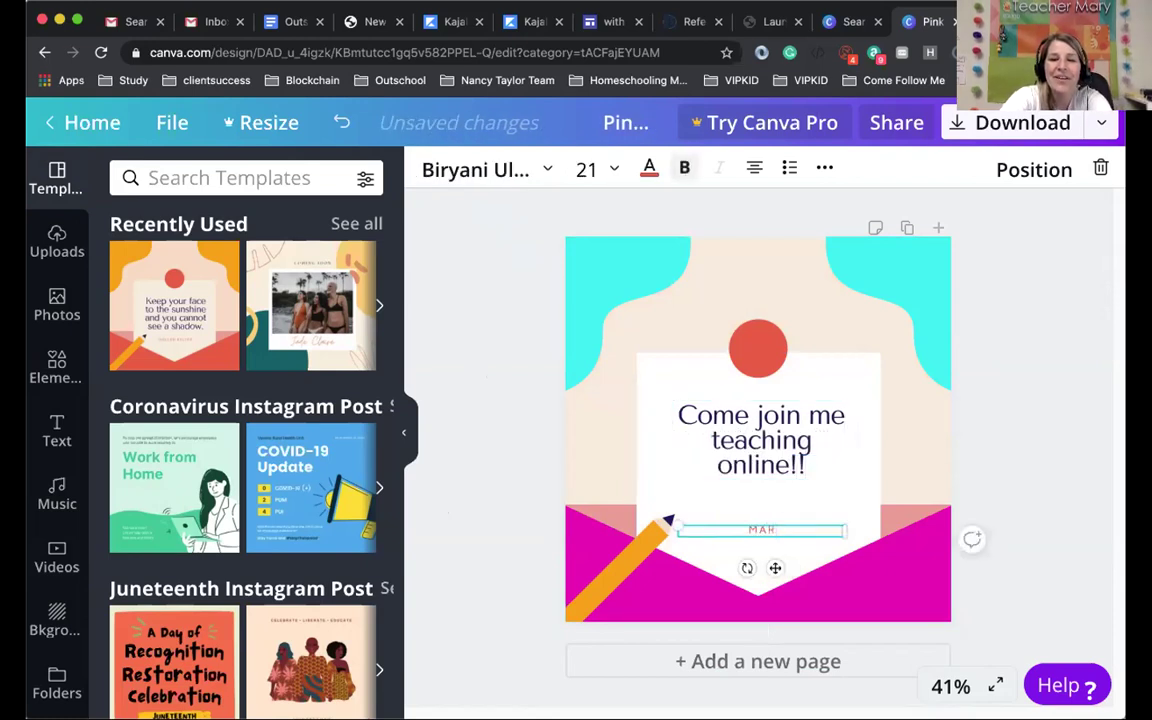
type("Y CLAYSON")
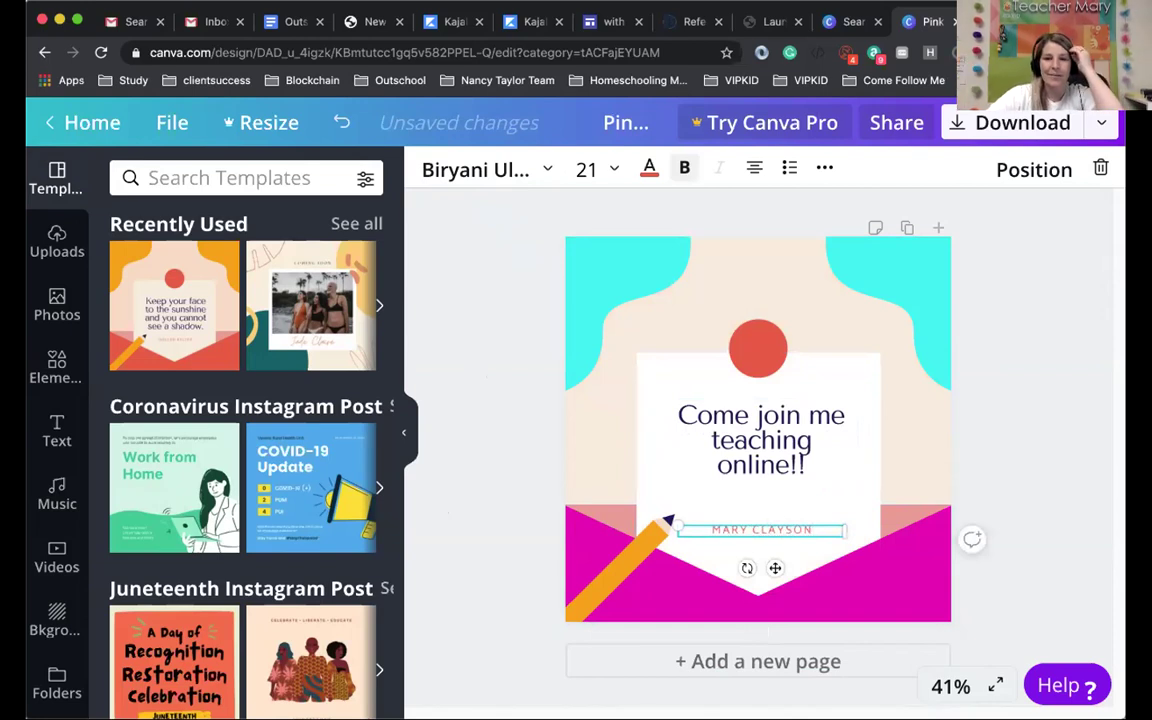
left_click(1003, 437)
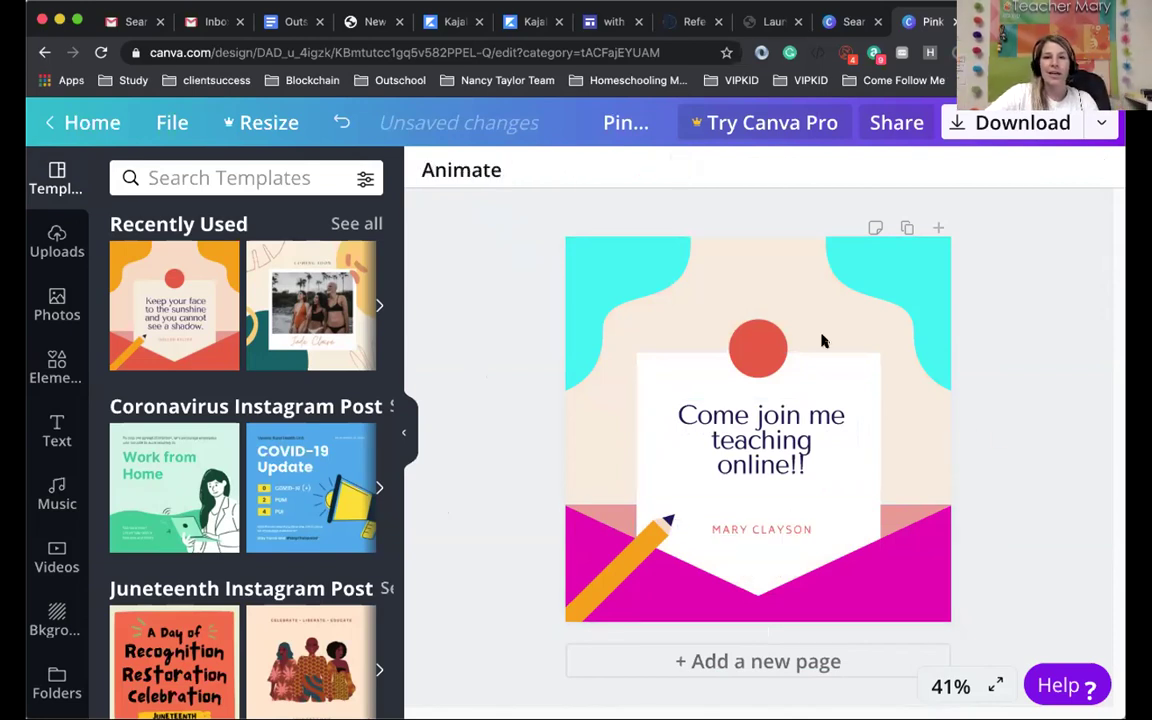
Step: Recolour the red circle purple
left_click(765, 347)
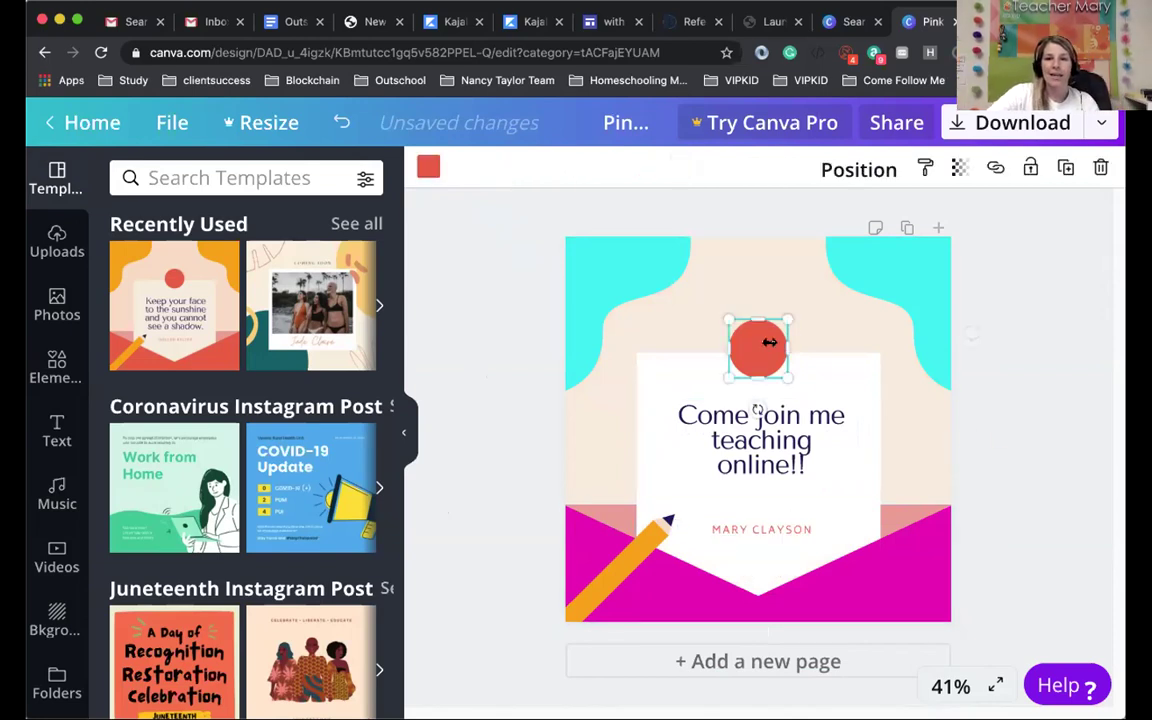
left_click(428, 170)
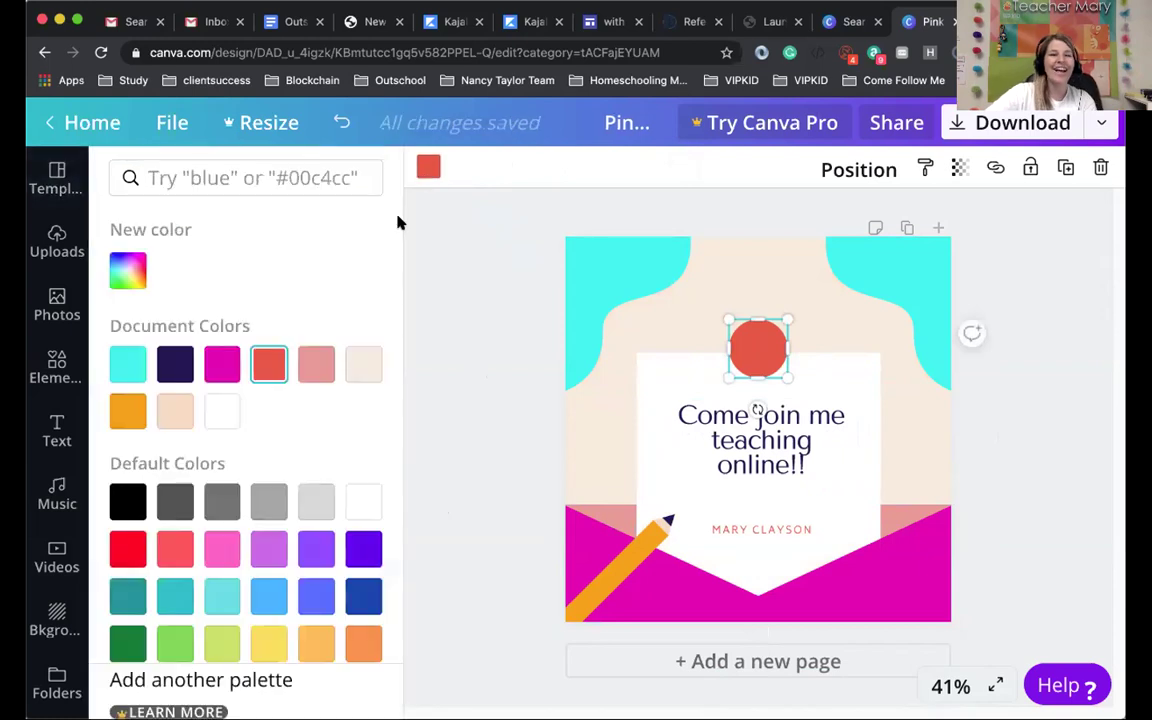
left_click(316, 548)
left_click(1025, 456)
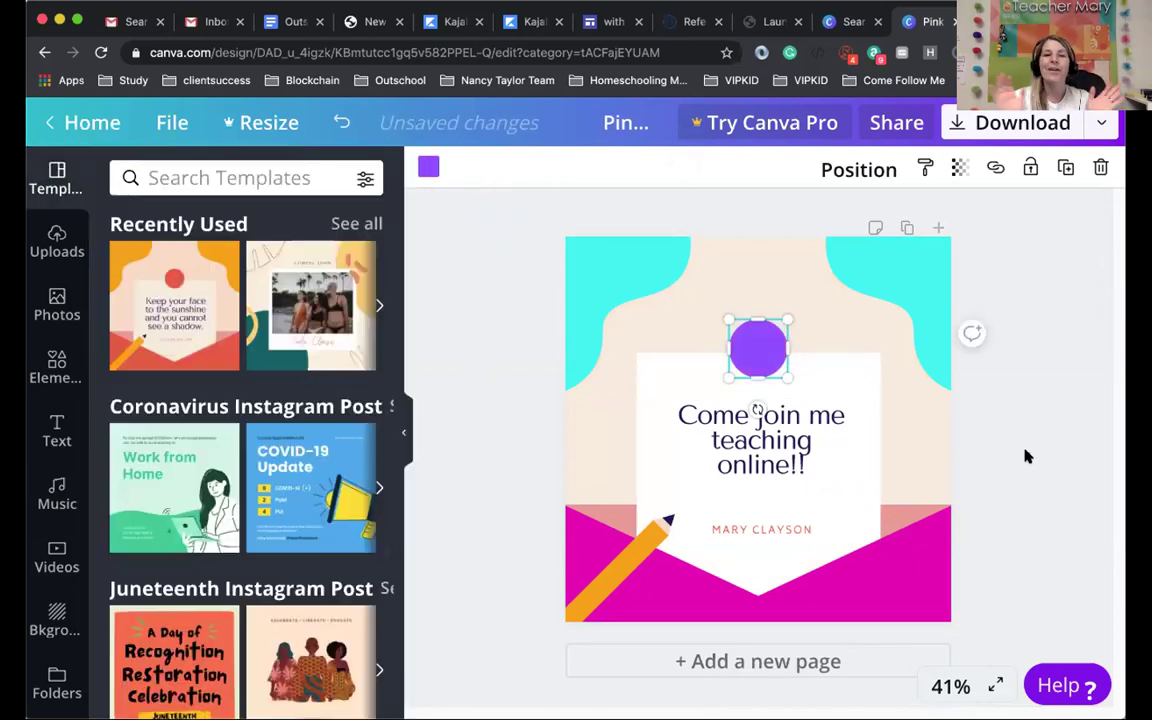
left_click(1027, 433)
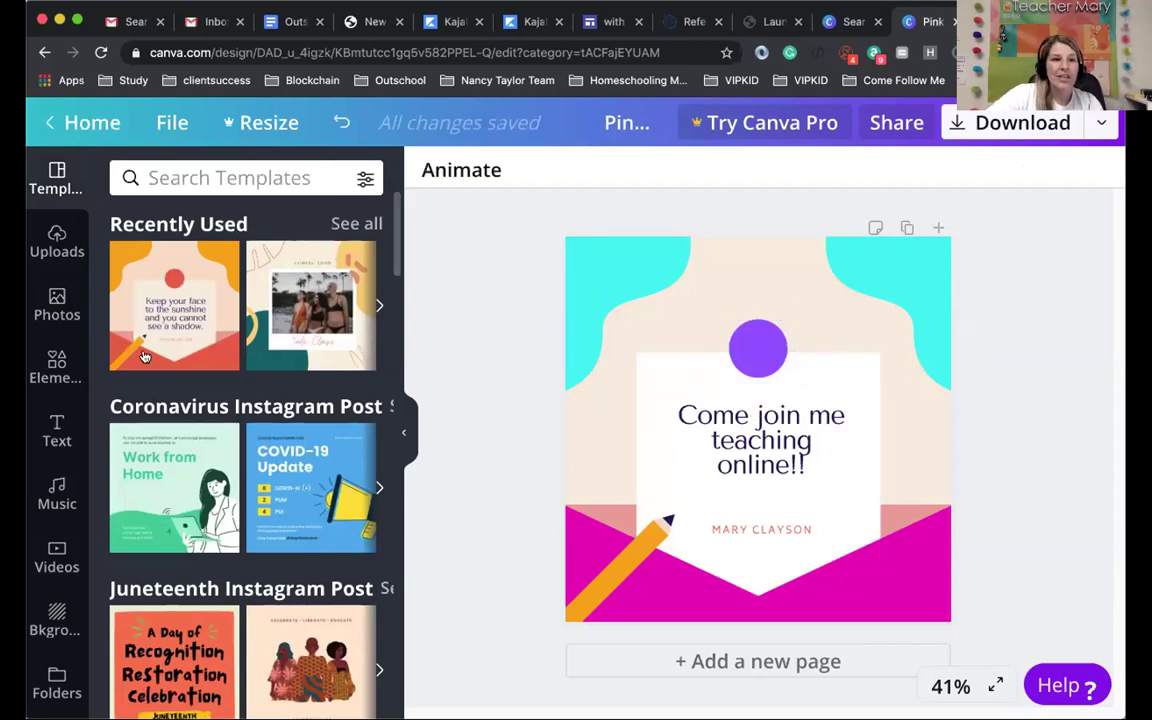
Step: Browse Uploads and Photos, then open Elements with its search box ready
left_click(57, 240)
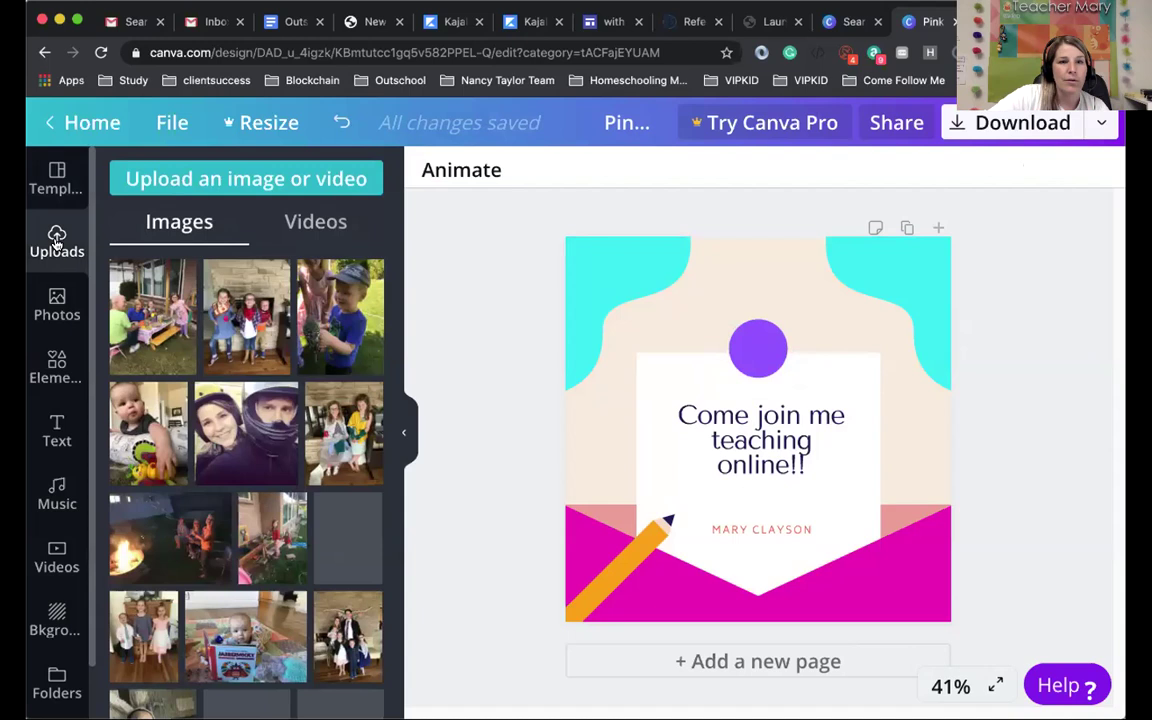
left_click(57, 305)
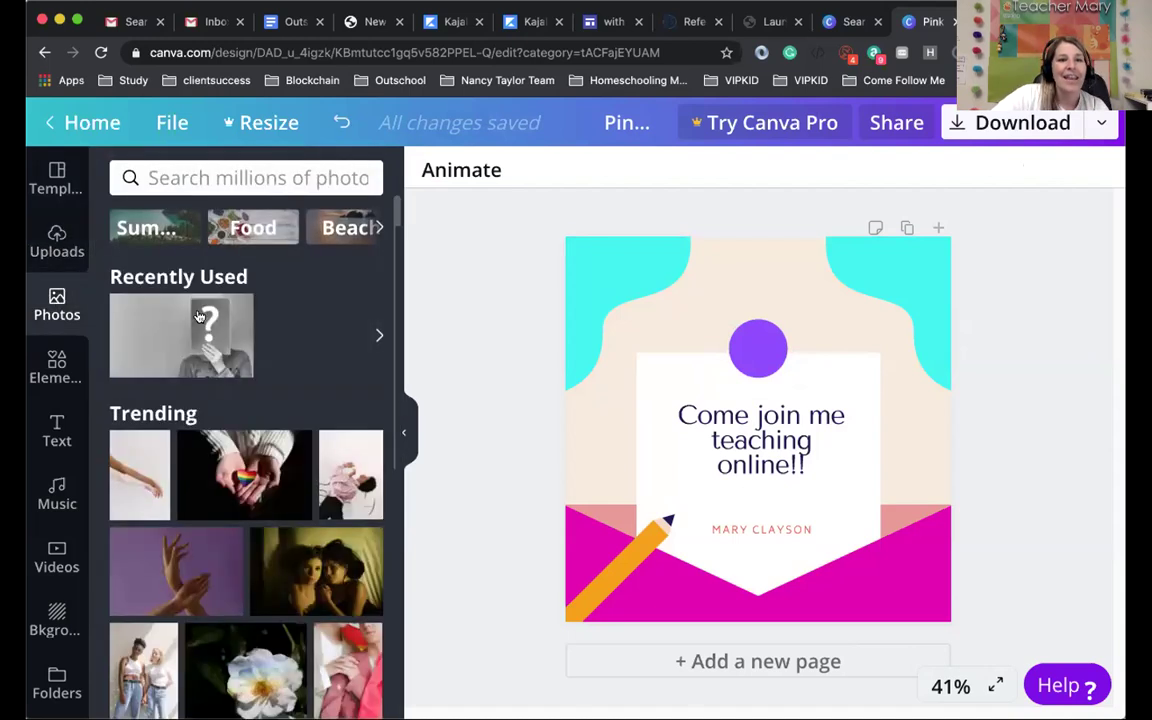
left_click(50, 365)
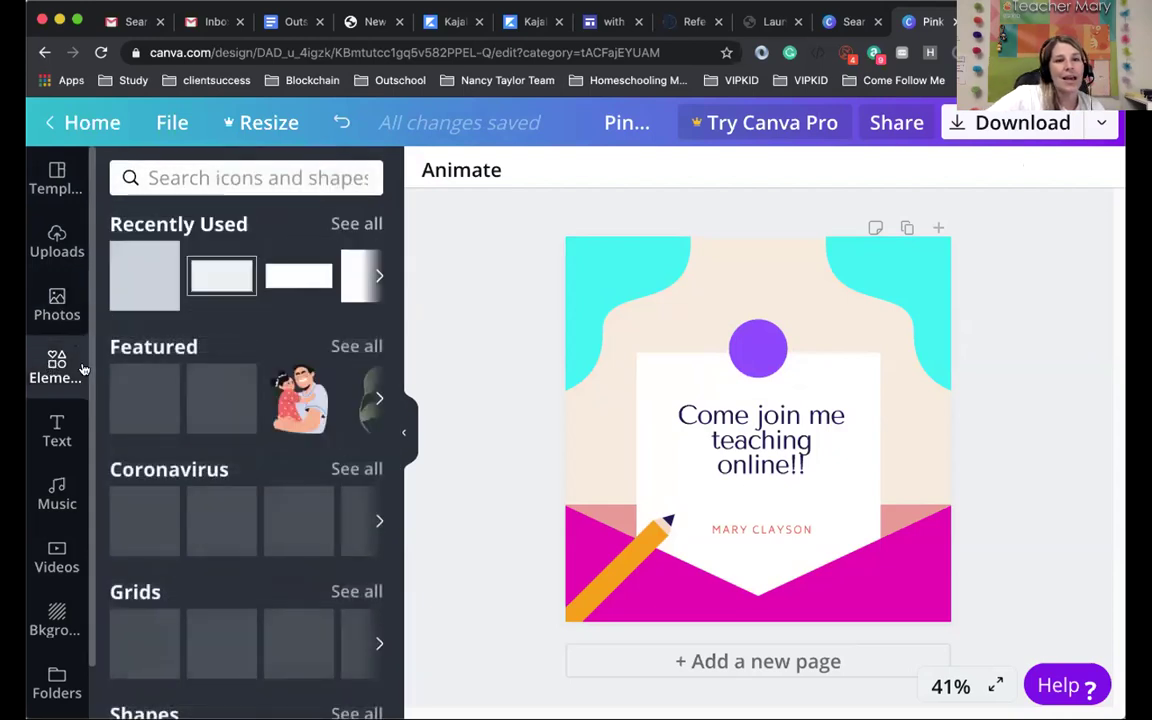
left_click(265, 186)
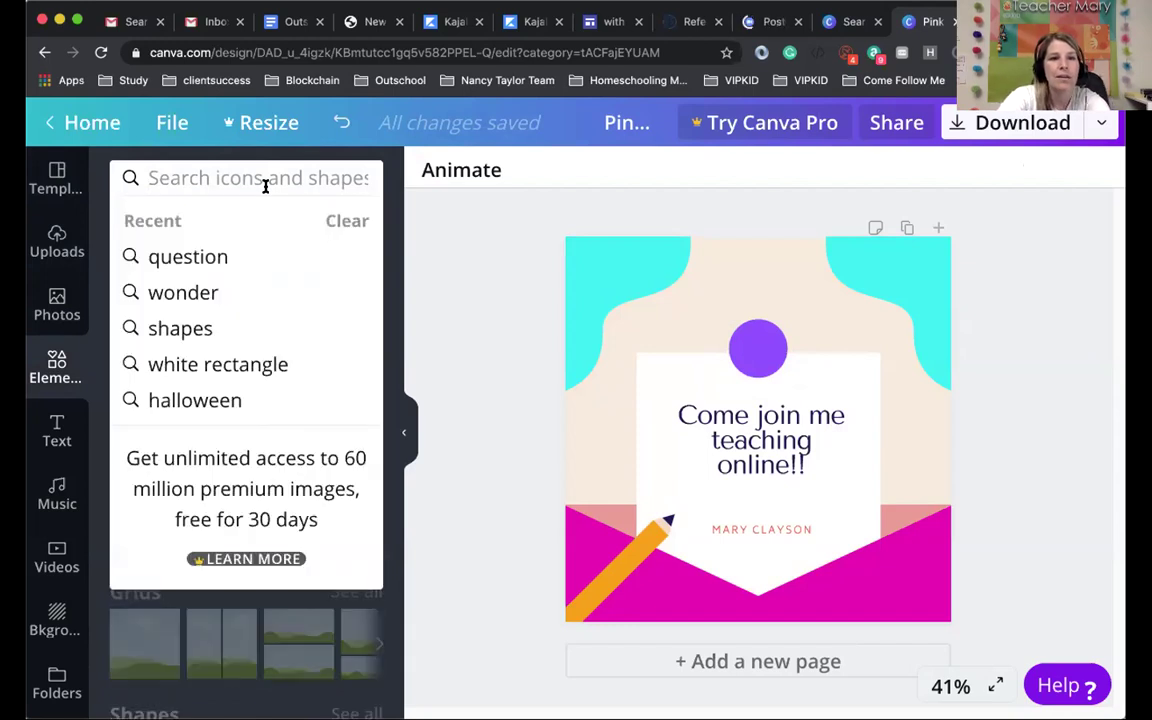
Step: Search elements for 'flower' and place the white daisy in the top-left corner
type("flower")
key("Return")
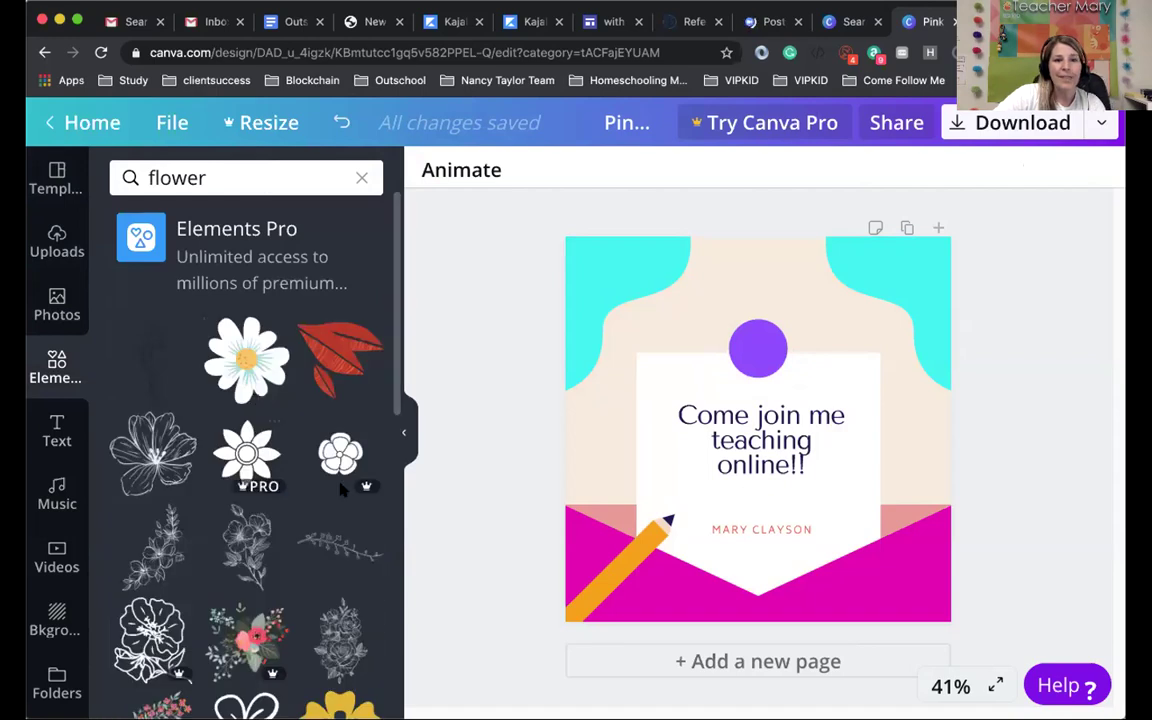
mouse_move(256, 489)
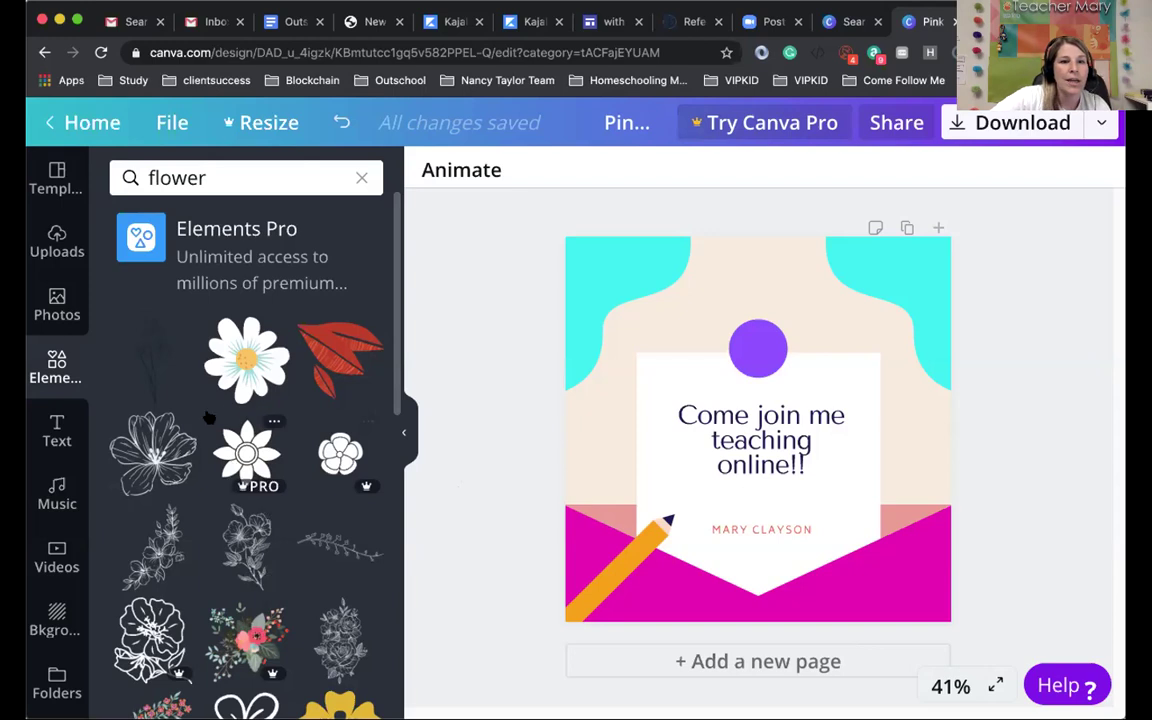
left_click(257, 372)
left_click_drag(753, 419, 640, 296)
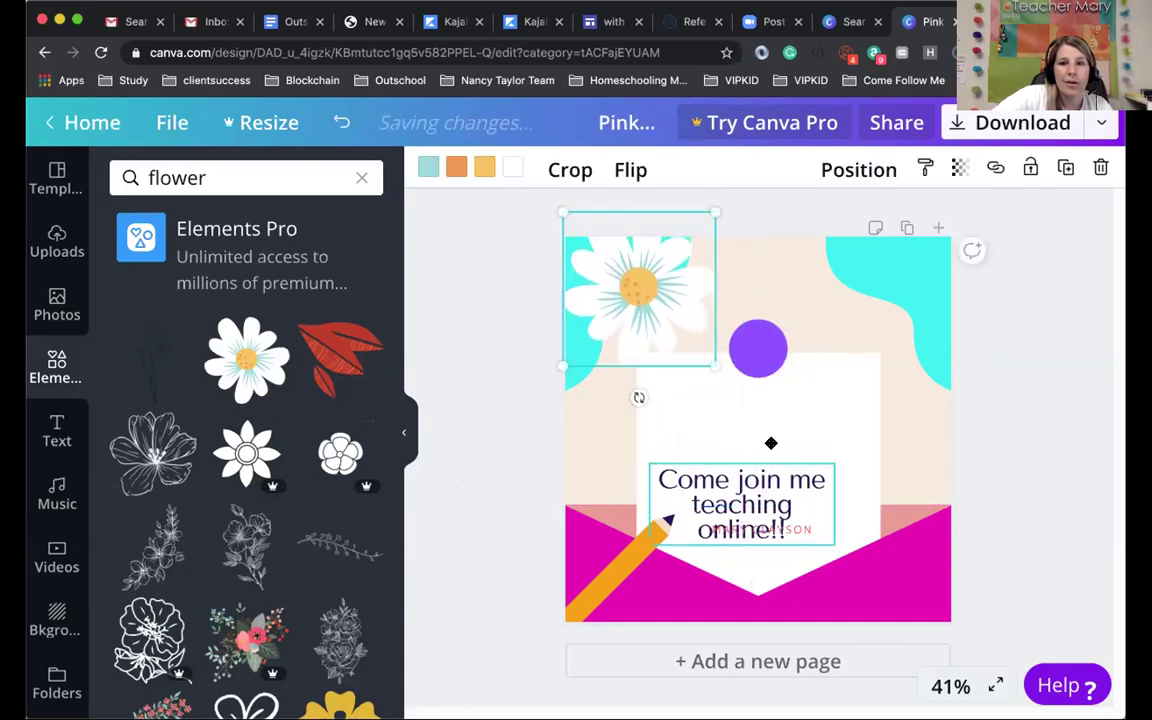
Step: Centre the title on the card with Position > Middle and nudge the daisy into the corner
left_click_drag(771, 443, 787, 385)
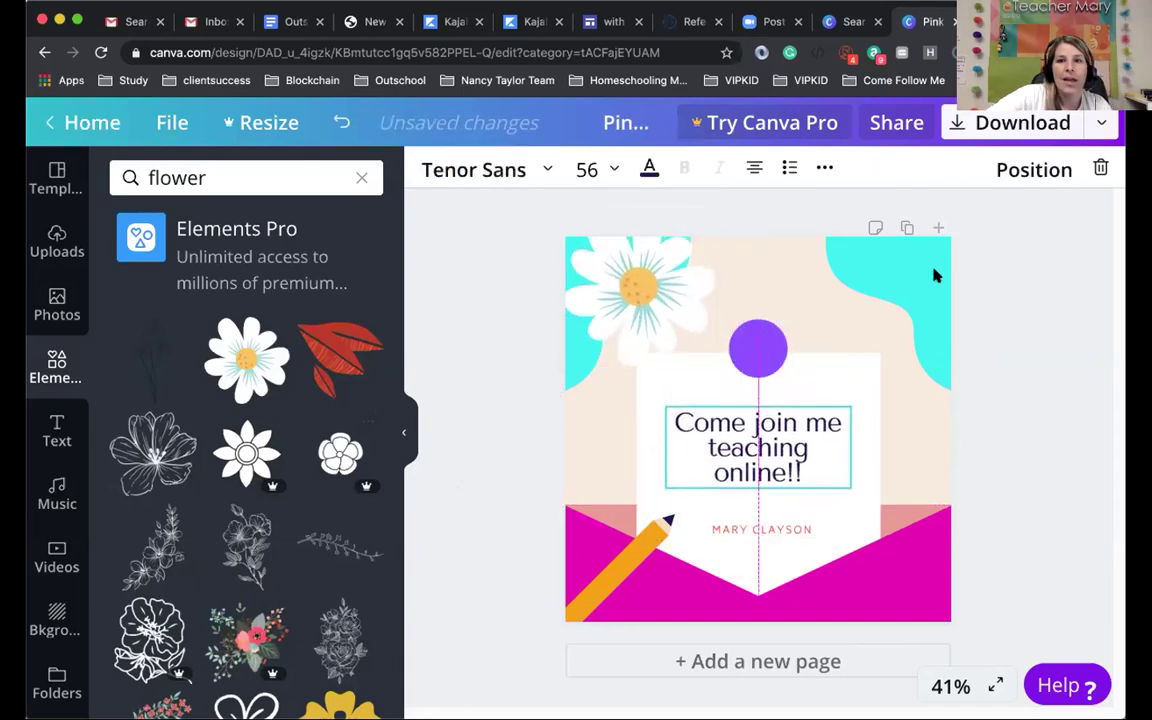
left_click(1032, 170)
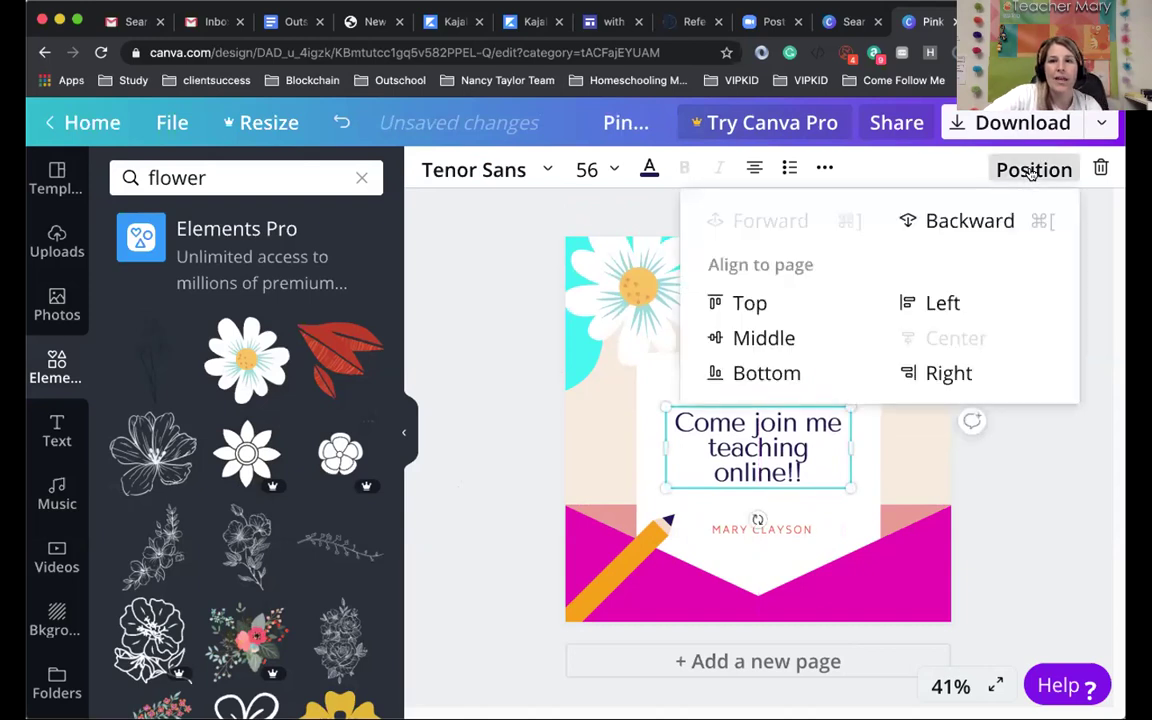
left_click(755, 338)
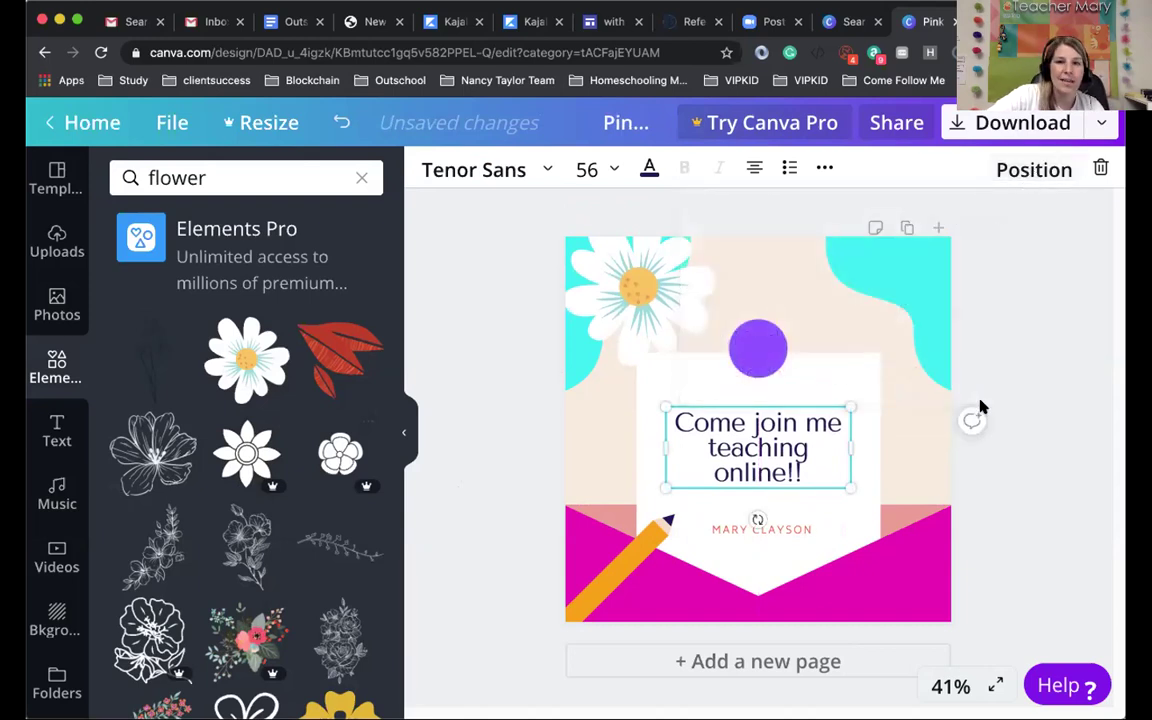
mouse_move(689, 321)
left_mouse_down()
mouse_move(750, 415)
mouse_move(765, 455)
mouse_move(746, 469)
mouse_move(735, 469)
mouse_move(753, 450)
mouse_move(669, 344)
mouse_move(674, 314)
mouse_move(675, 325)
left_mouse_up()
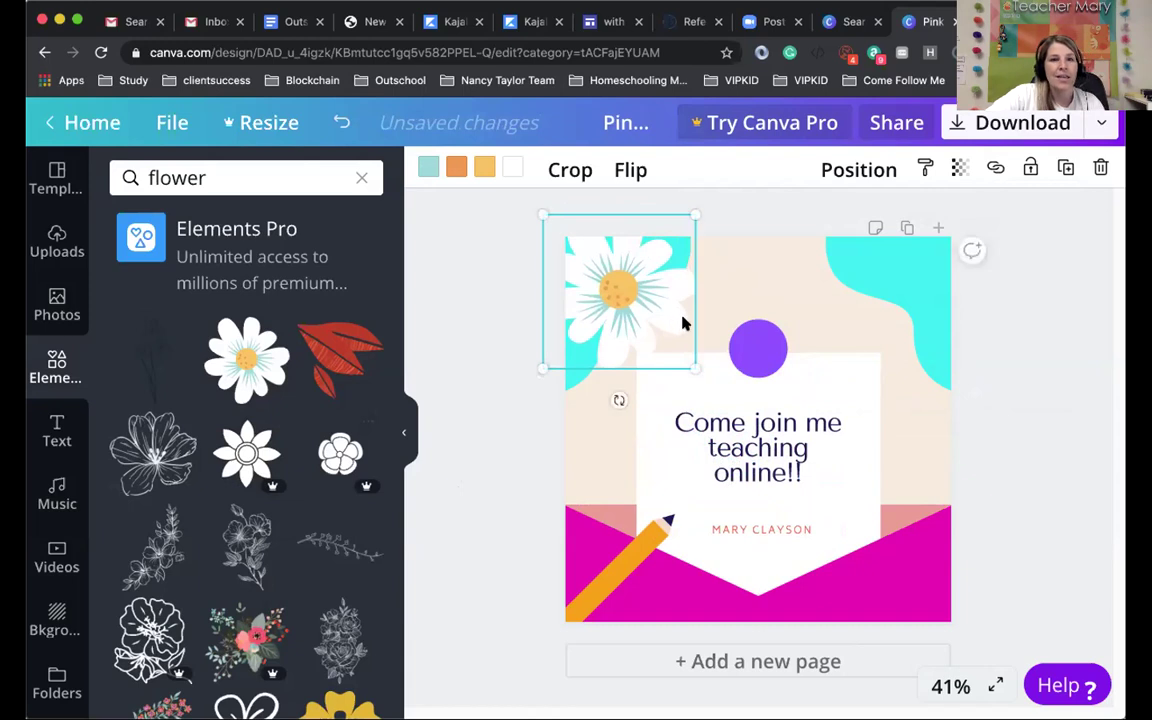
Step: Look through the Text and Music panels, then show the stock Videos library
left_click(56, 430)
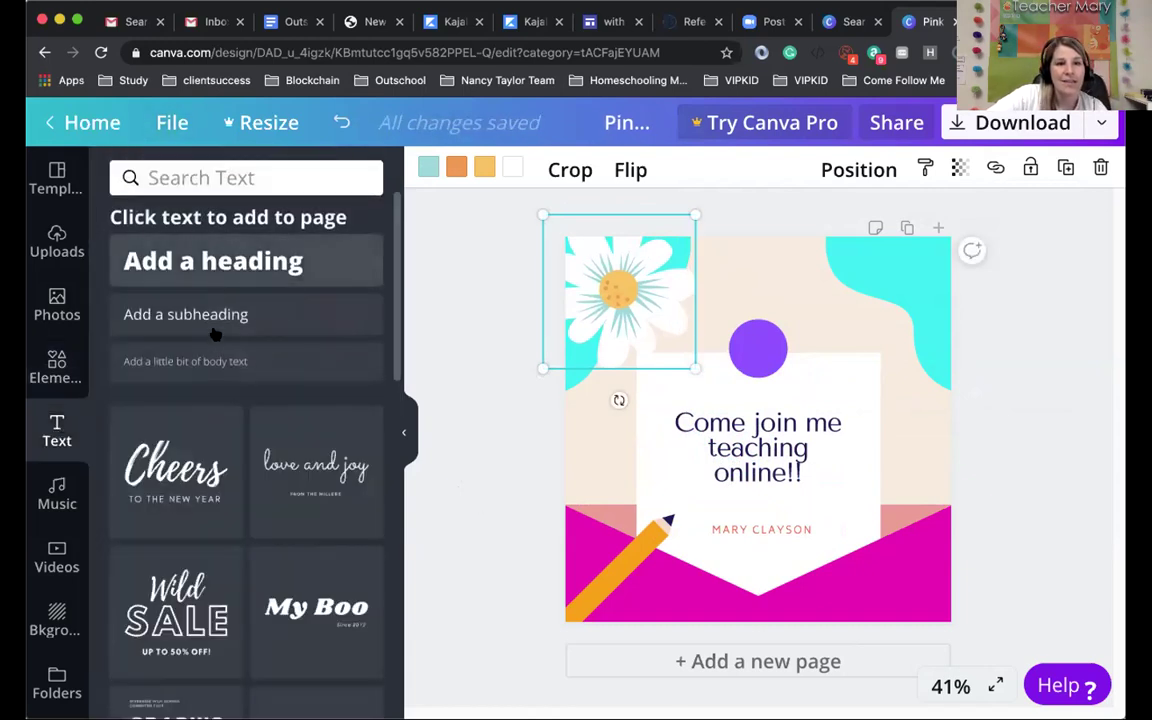
scroll(225, 500, "down", 5)
scroll(227, 527, "down", 4)
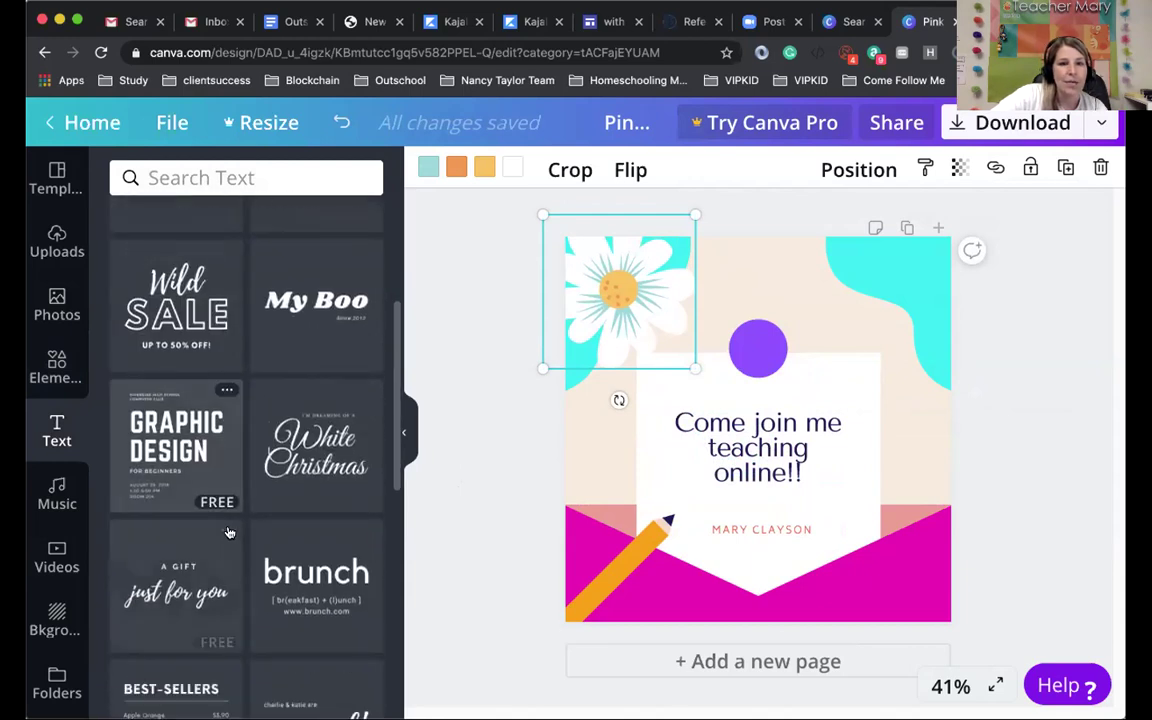
scroll(229, 520, "up", 8)
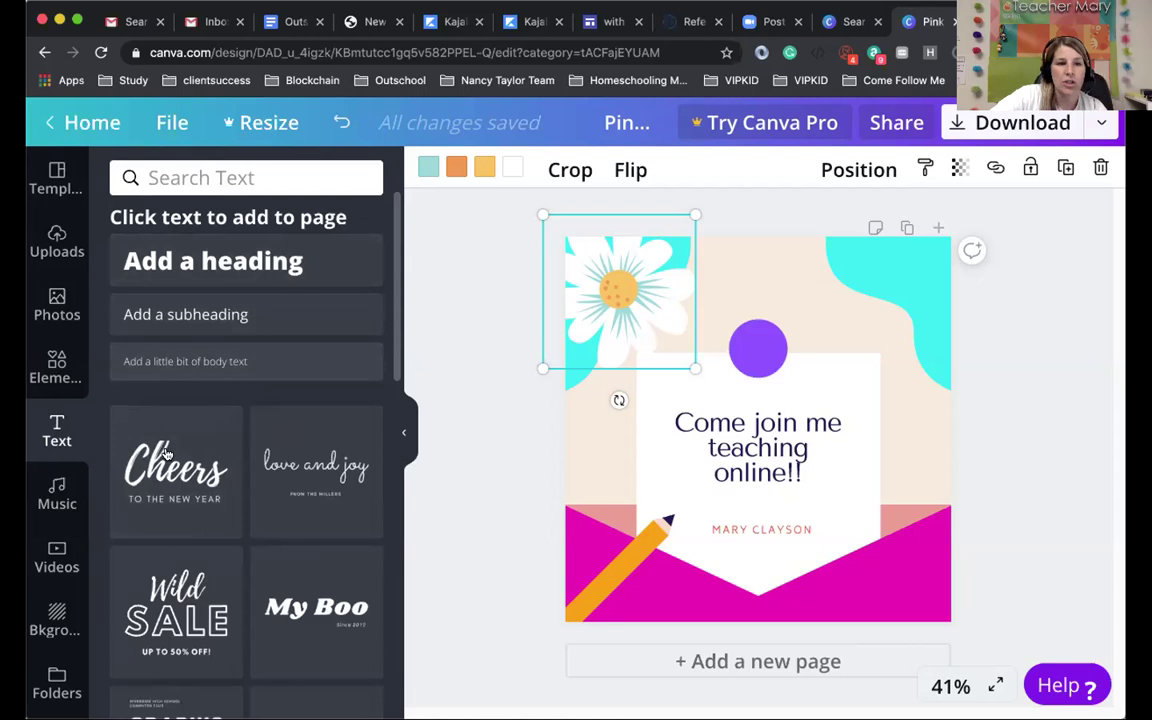
left_click(58, 497)
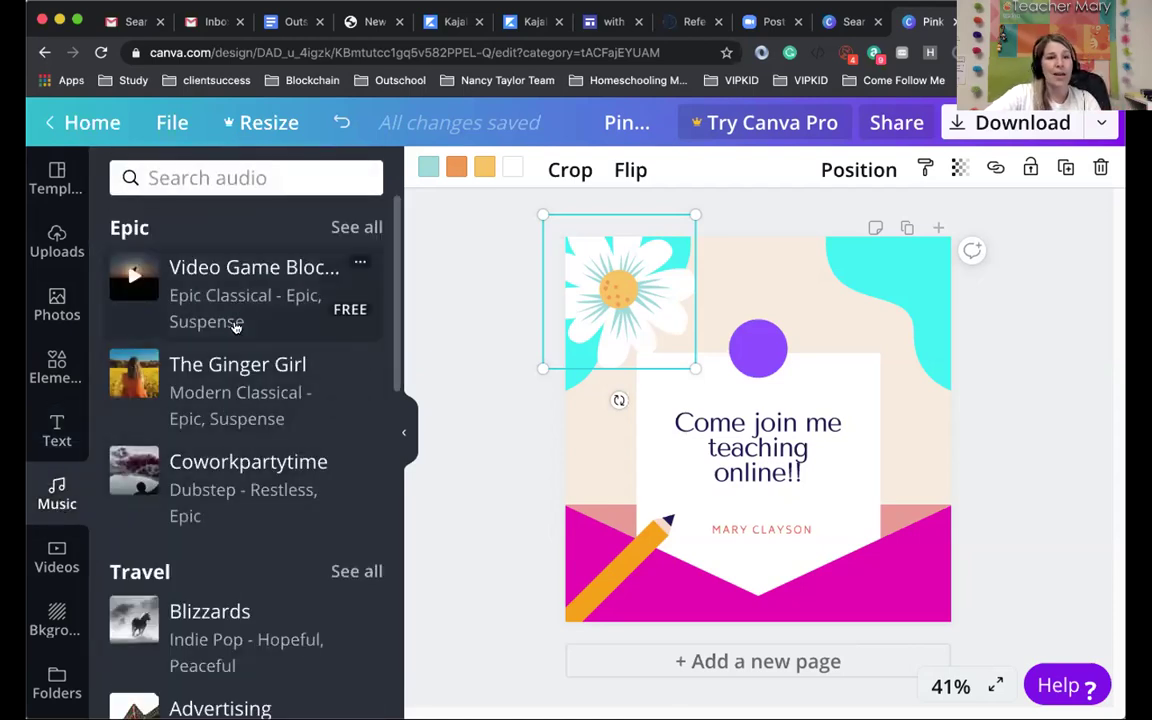
left_click(57, 560)
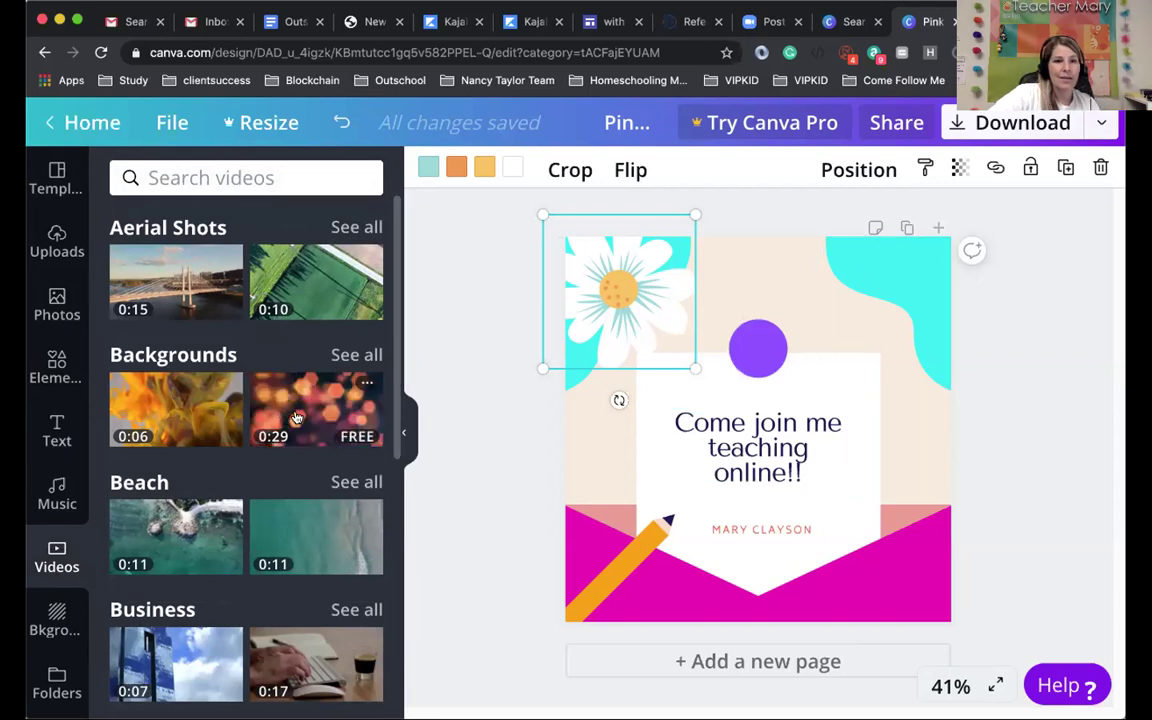
Step: Add the bokeh Backgrounds video to the upper right and send it one layer backward
left_click_drag(265, 414, 734, 300)
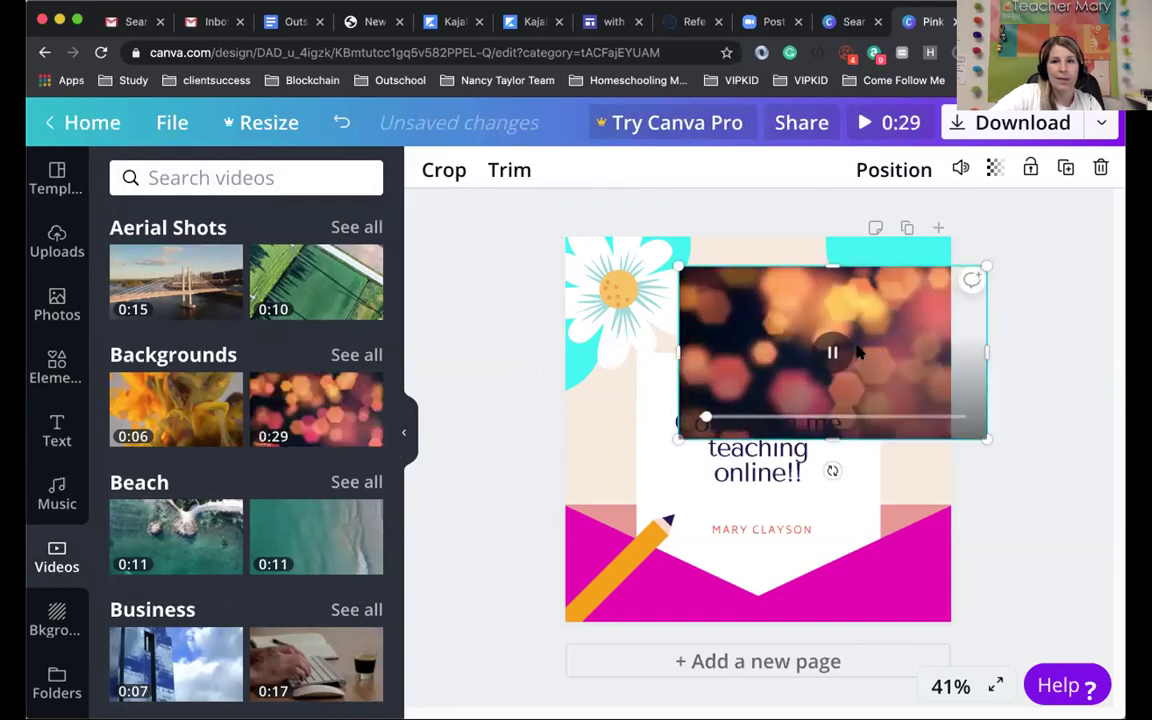
left_click_drag(845, 352, 818, 352)
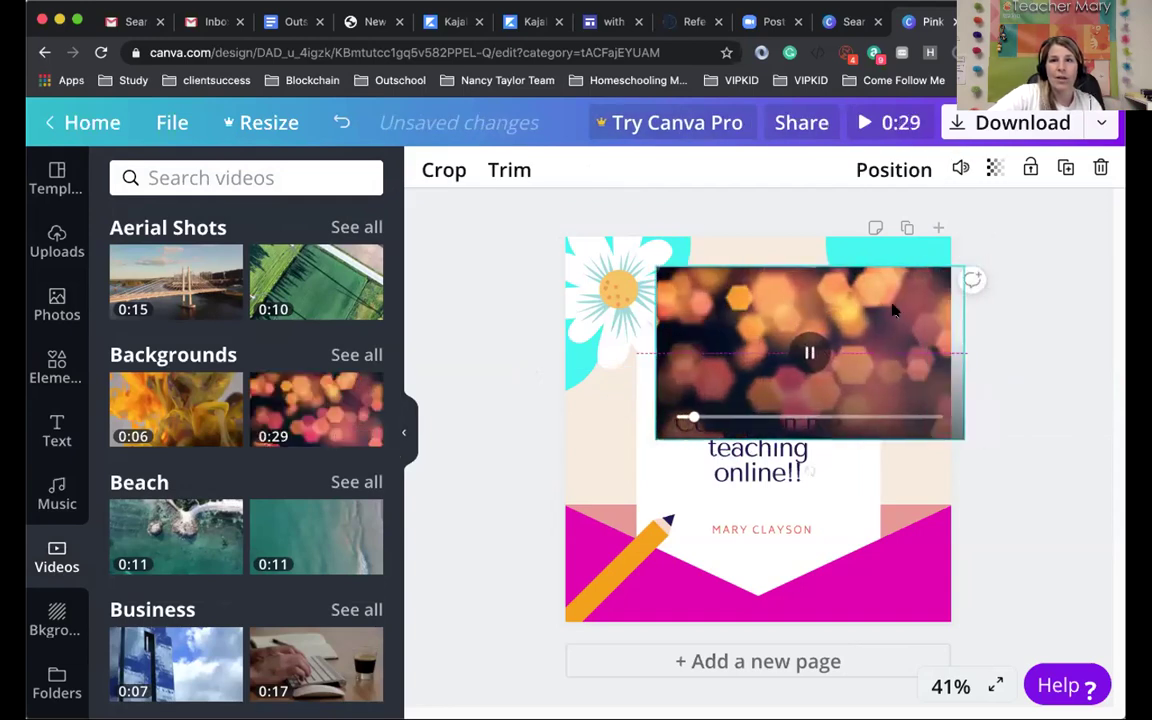
left_click(900, 172)
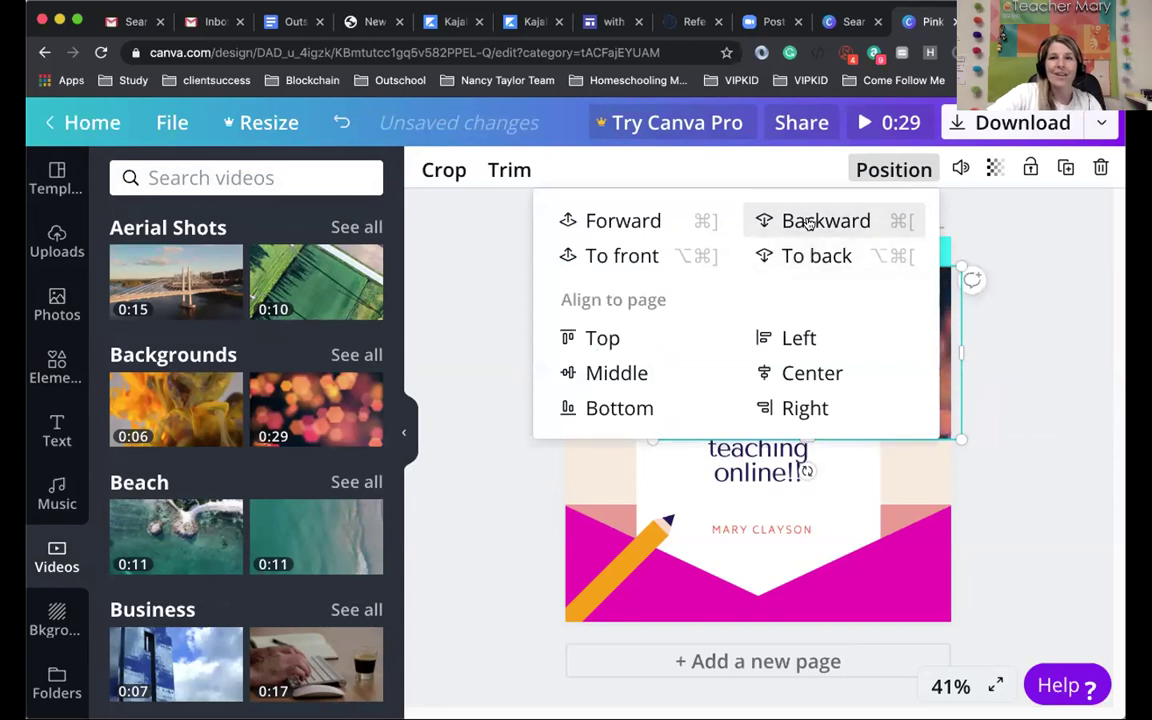
left_click(795, 222)
left_click(1032, 387)
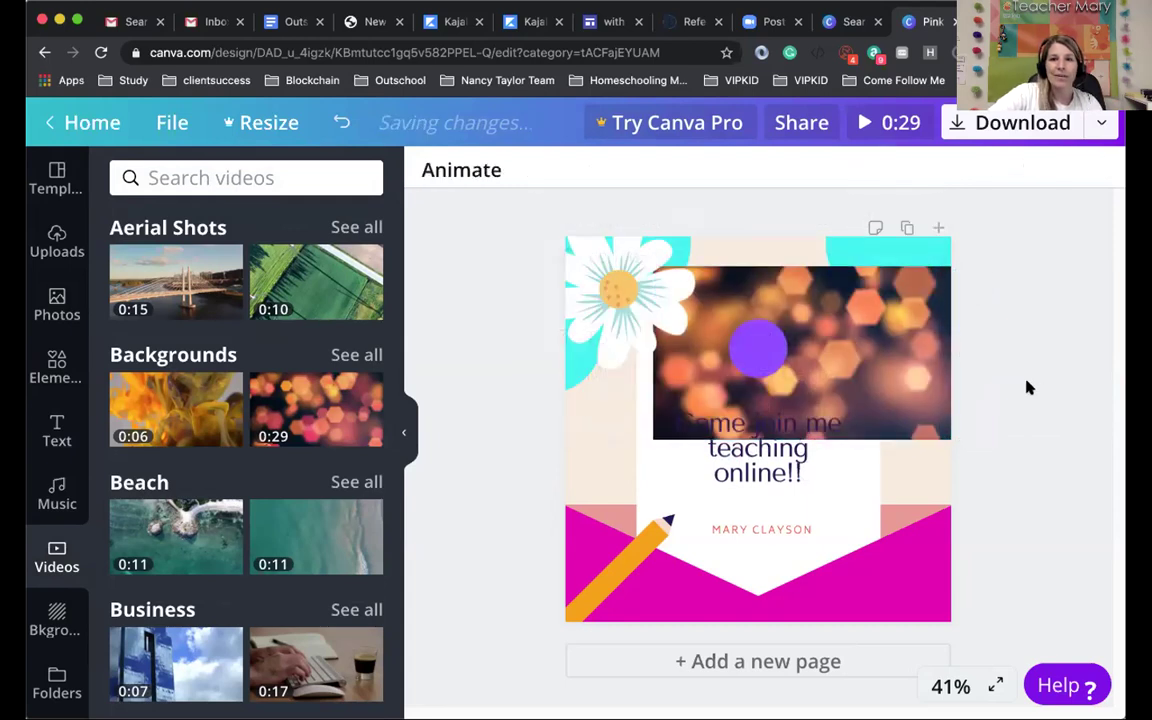
Step: Send the video back again behind the text, then preview the animated post full screen
left_click(838, 340)
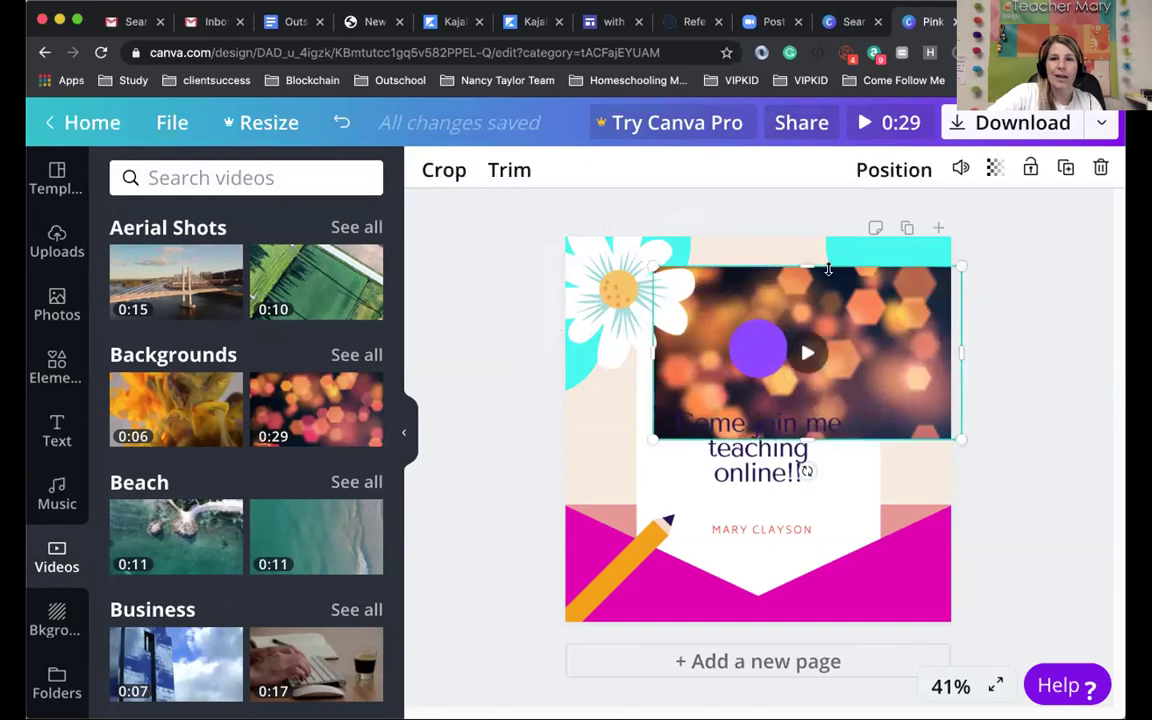
left_click(894, 170)
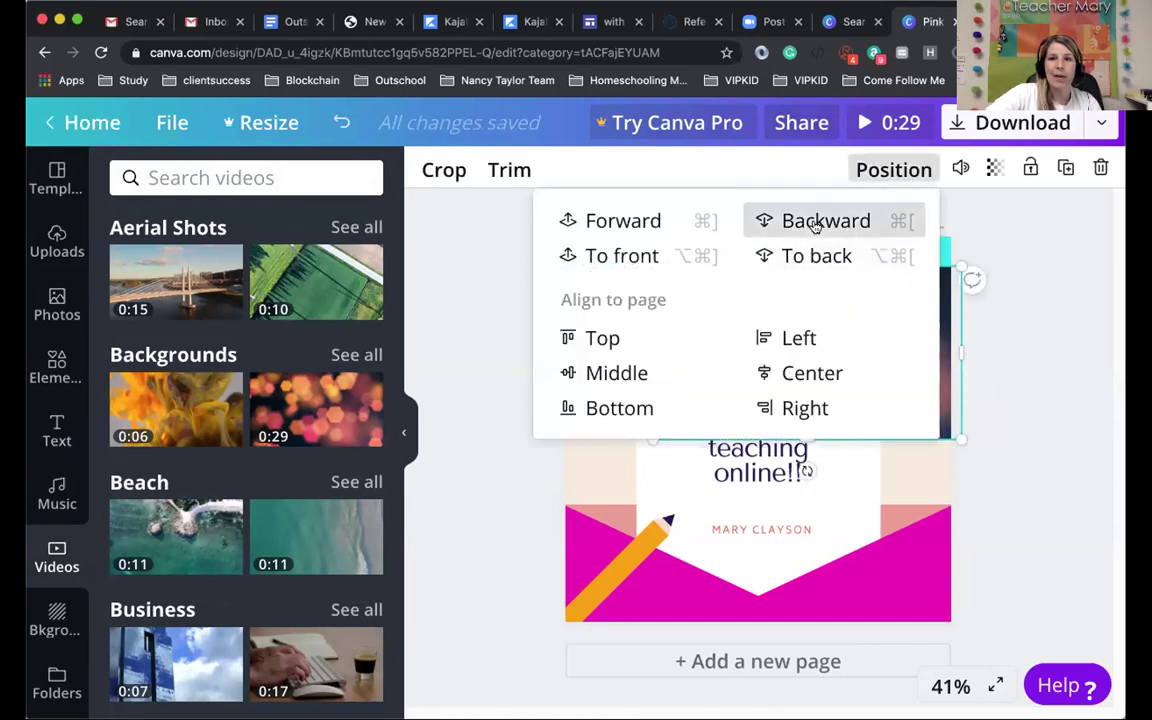
left_click(815, 223)
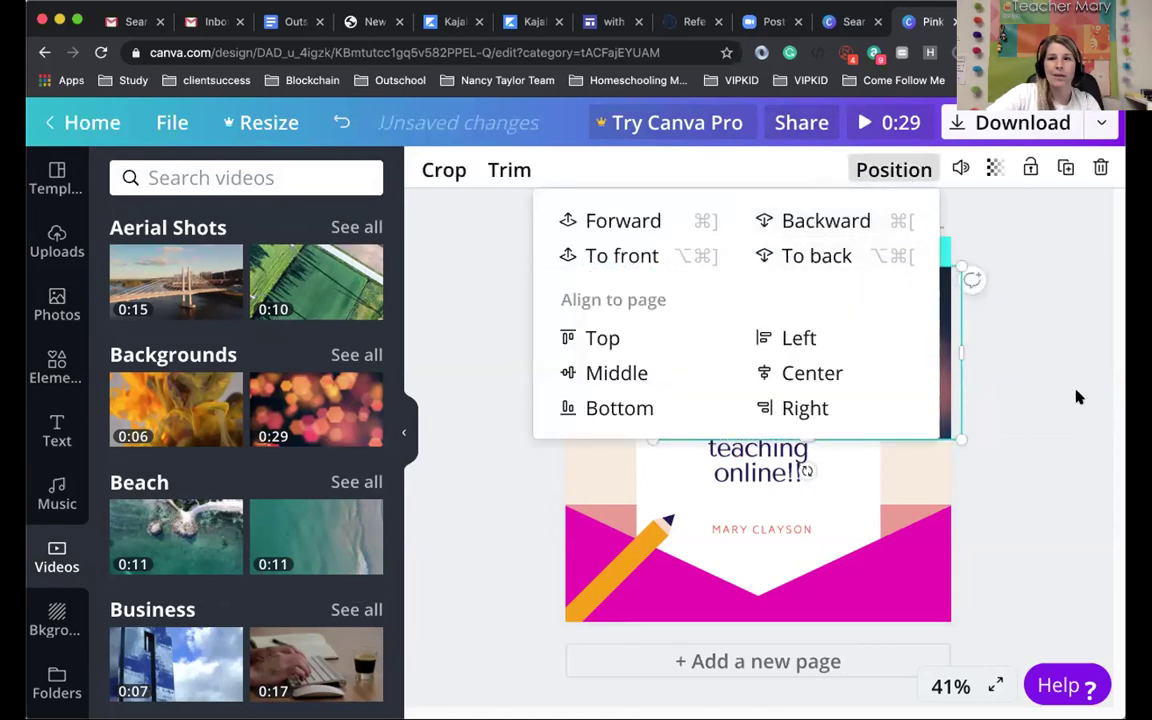
left_click(966, 346)
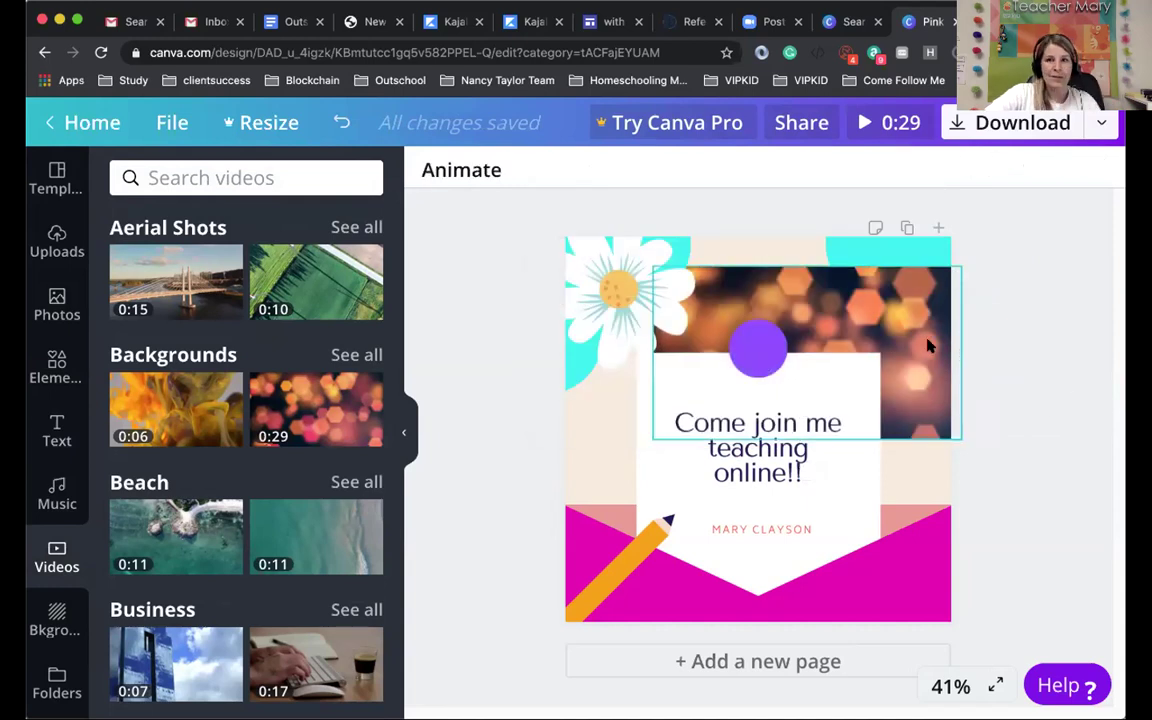
left_click(862, 122)
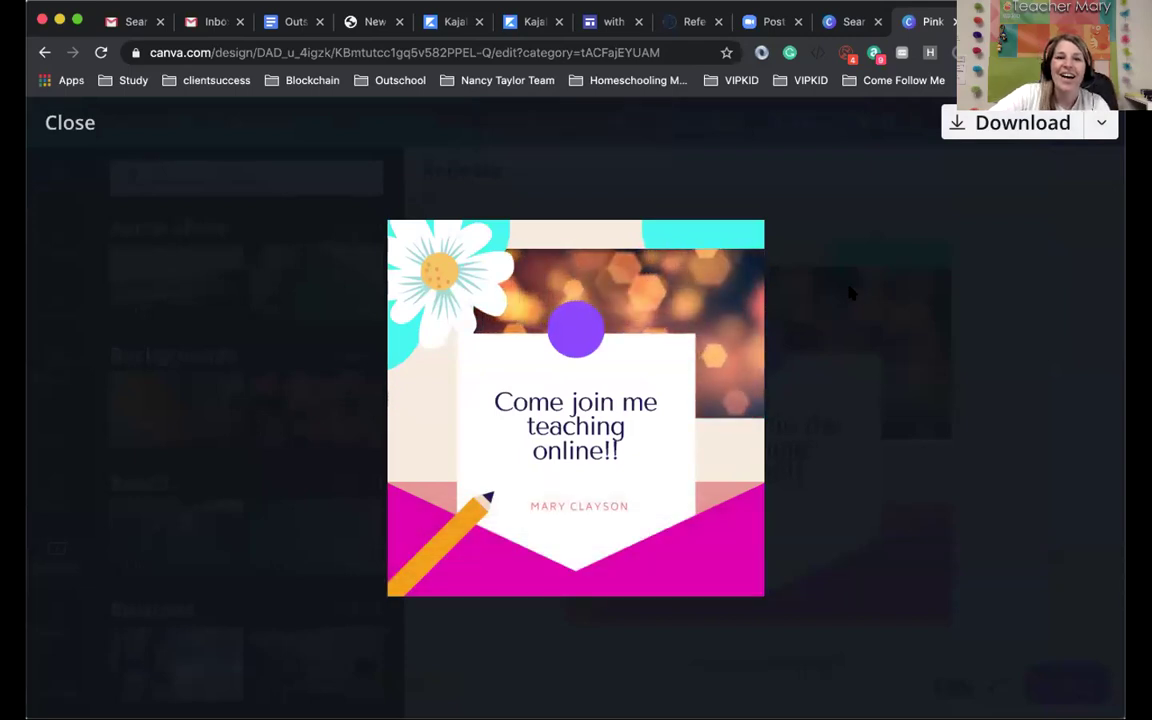
key("Escape")
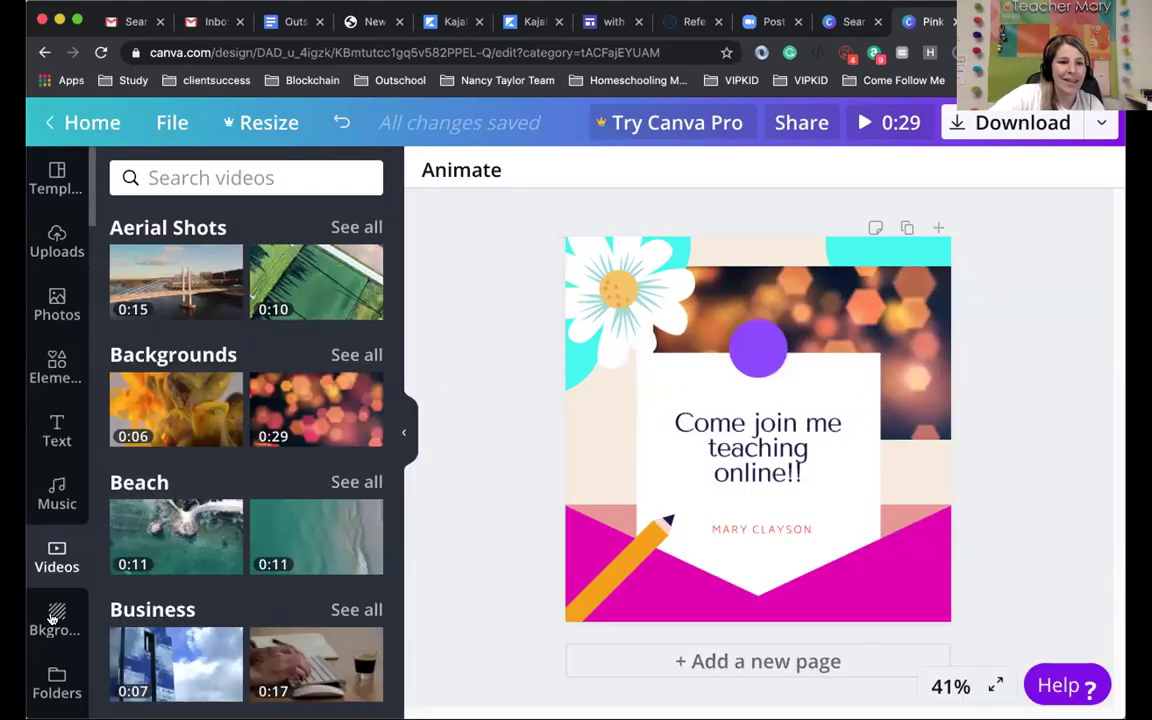
Step: Browse the Background and Folders panels, ending on the Templates library
left_click(57, 615)
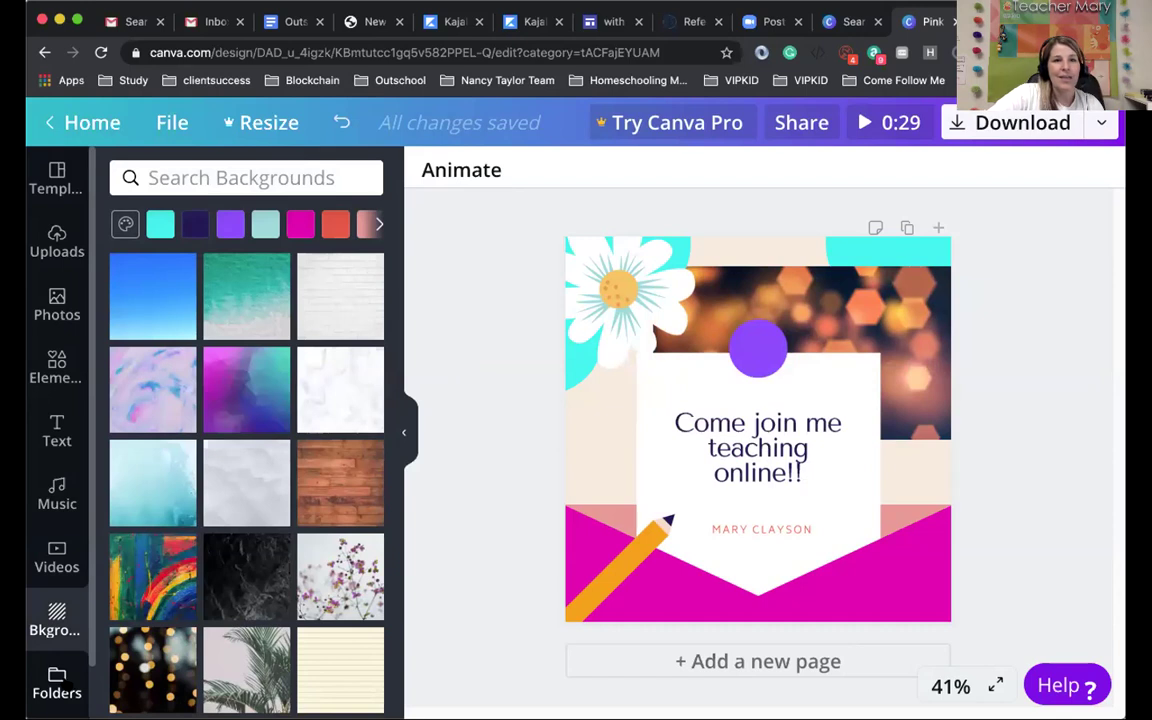
left_click(57, 680)
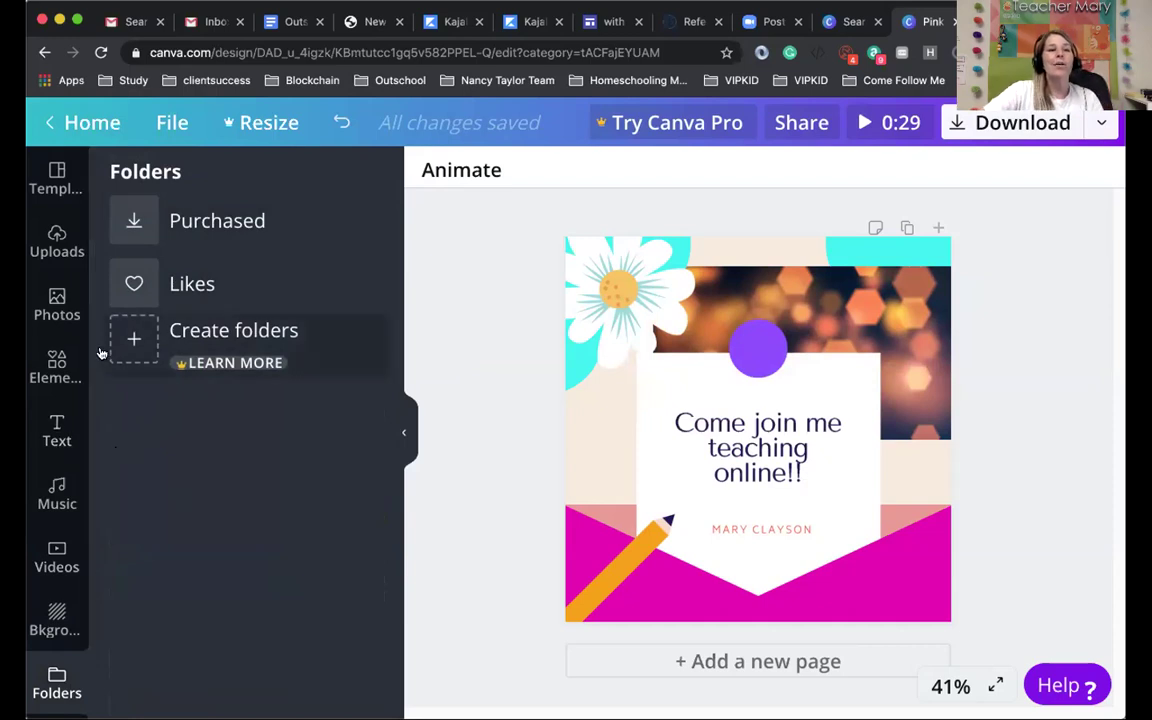
left_click(60, 188)
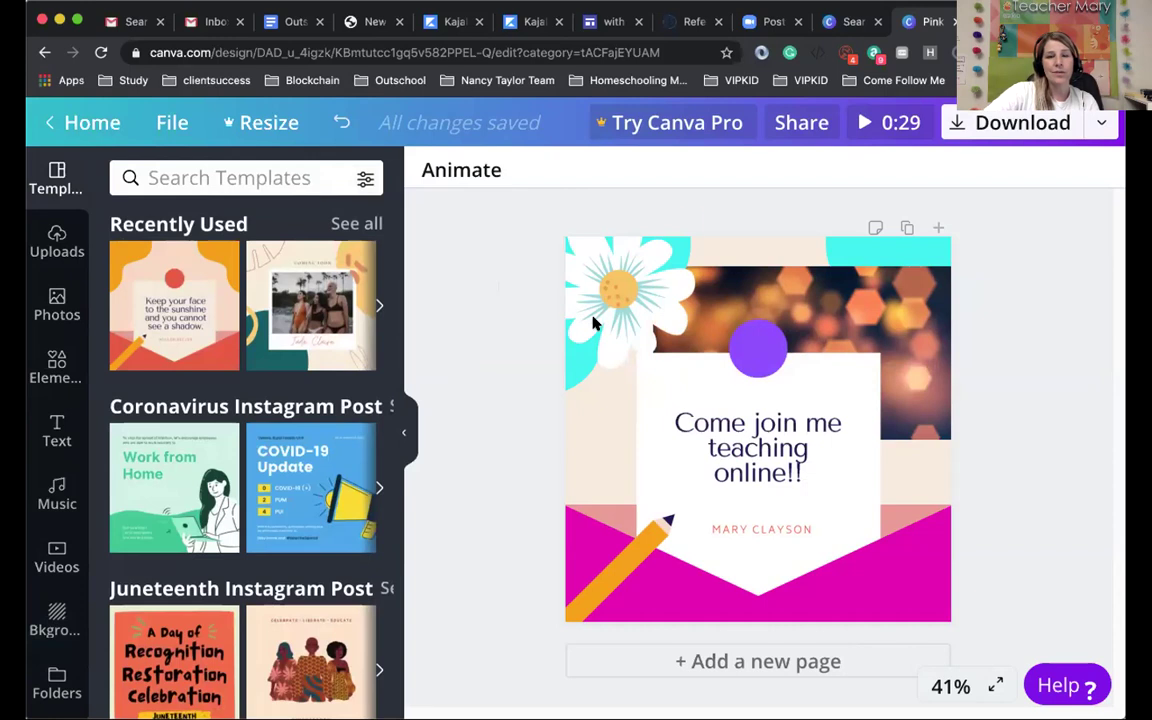
left_click(1033, 125)
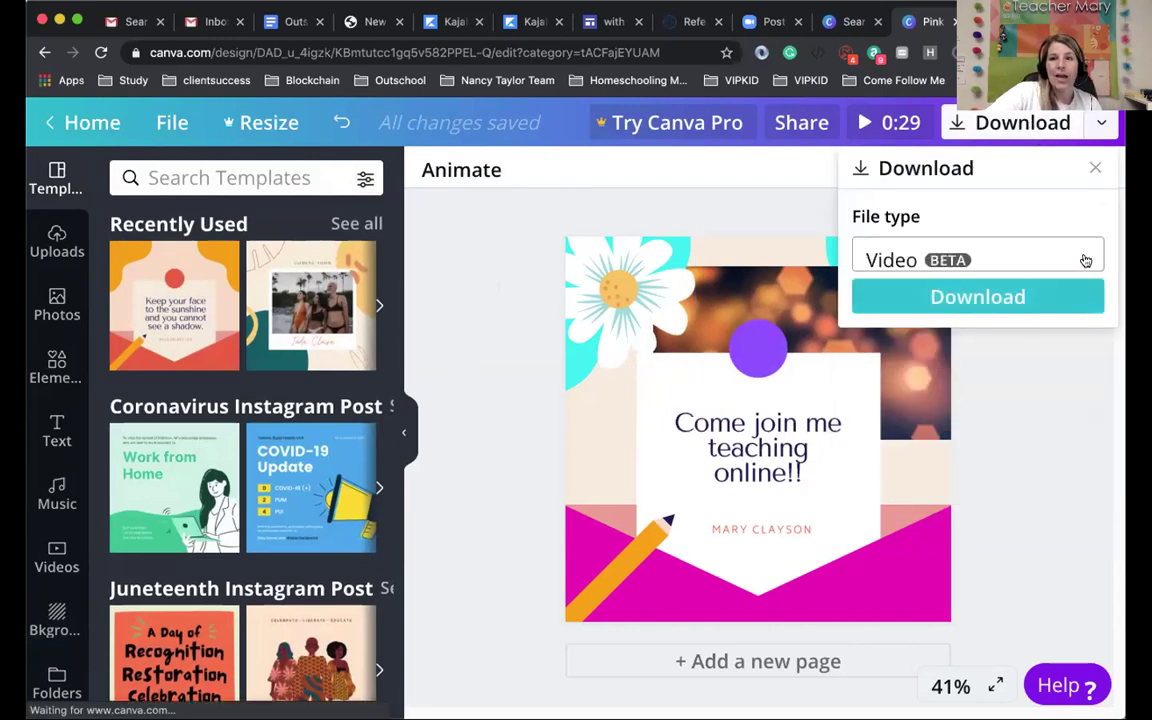
left_click(1085, 260)
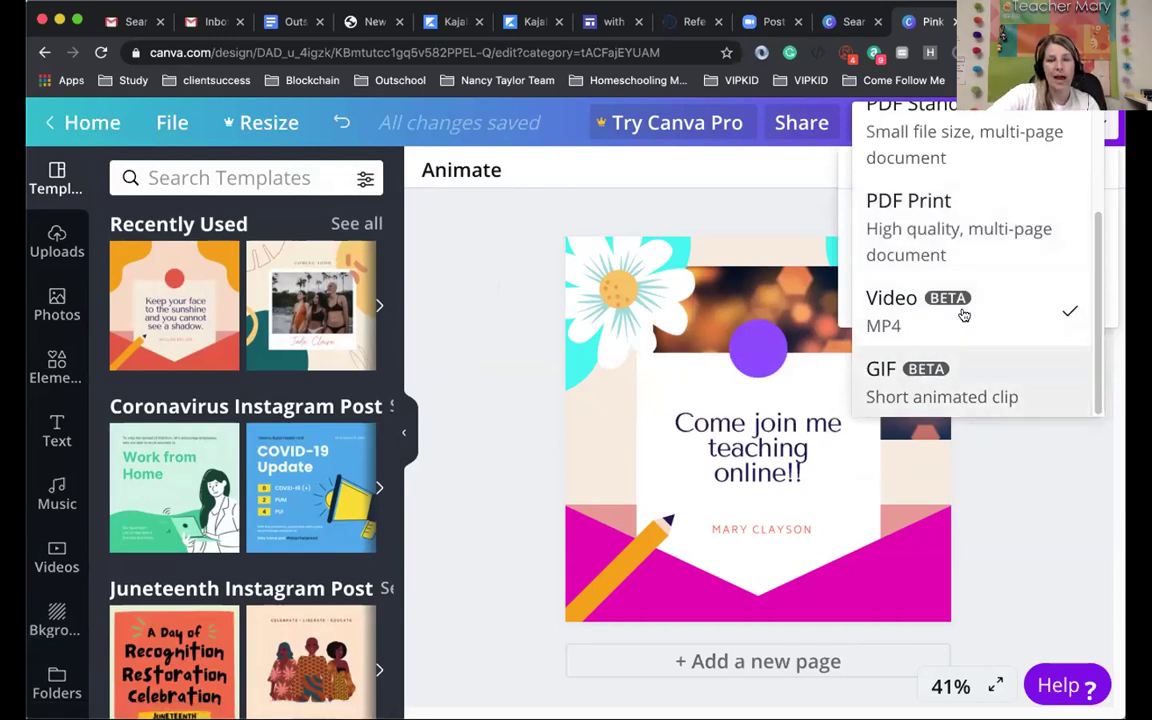
scroll(994, 370, "up", 1)
scroll(996, 370, "up", 3)
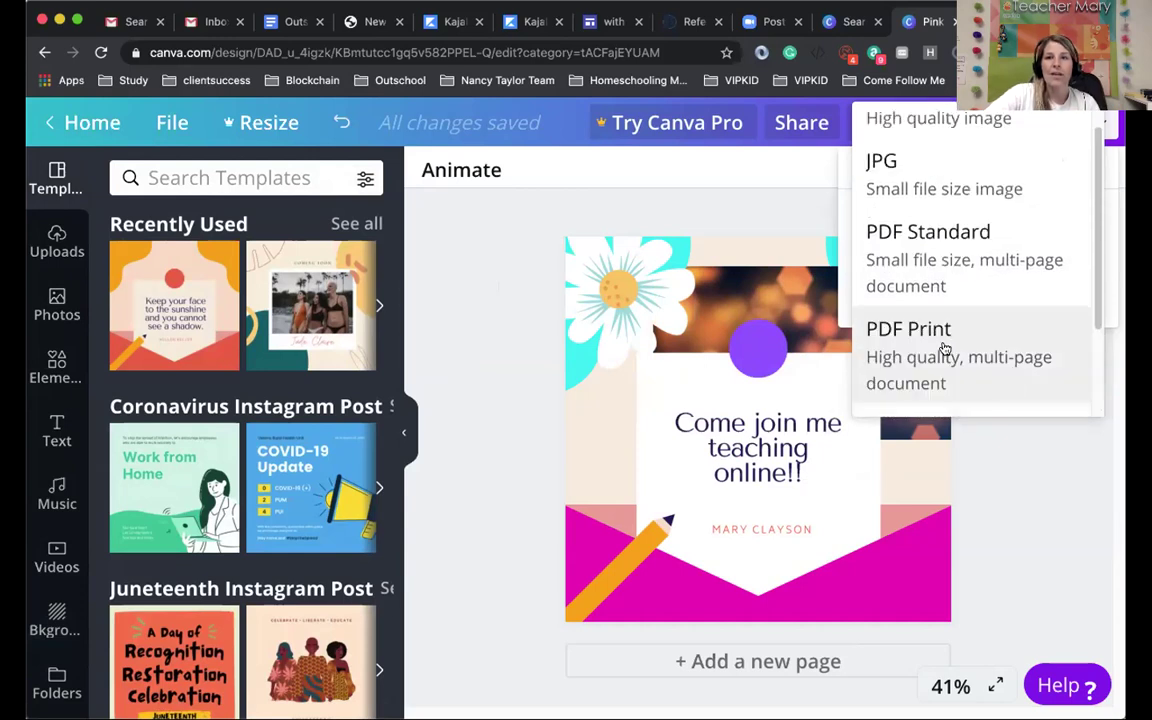
scroll(945, 290, "up", 1)
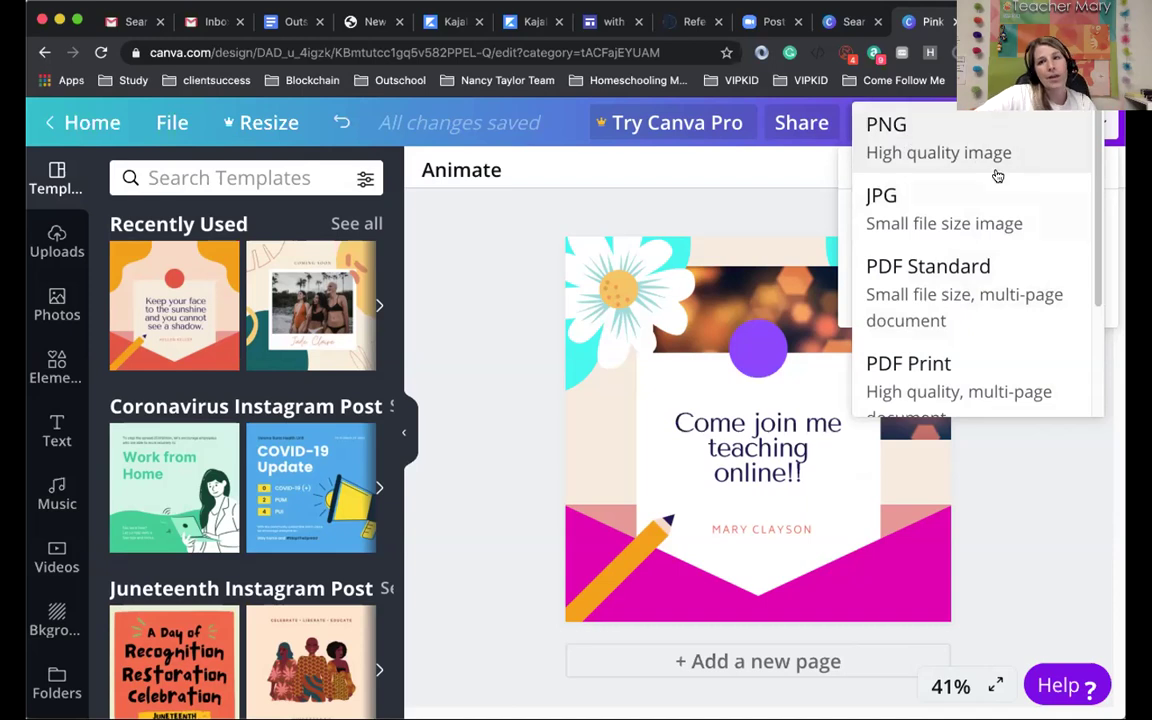
left_click(767, 223)
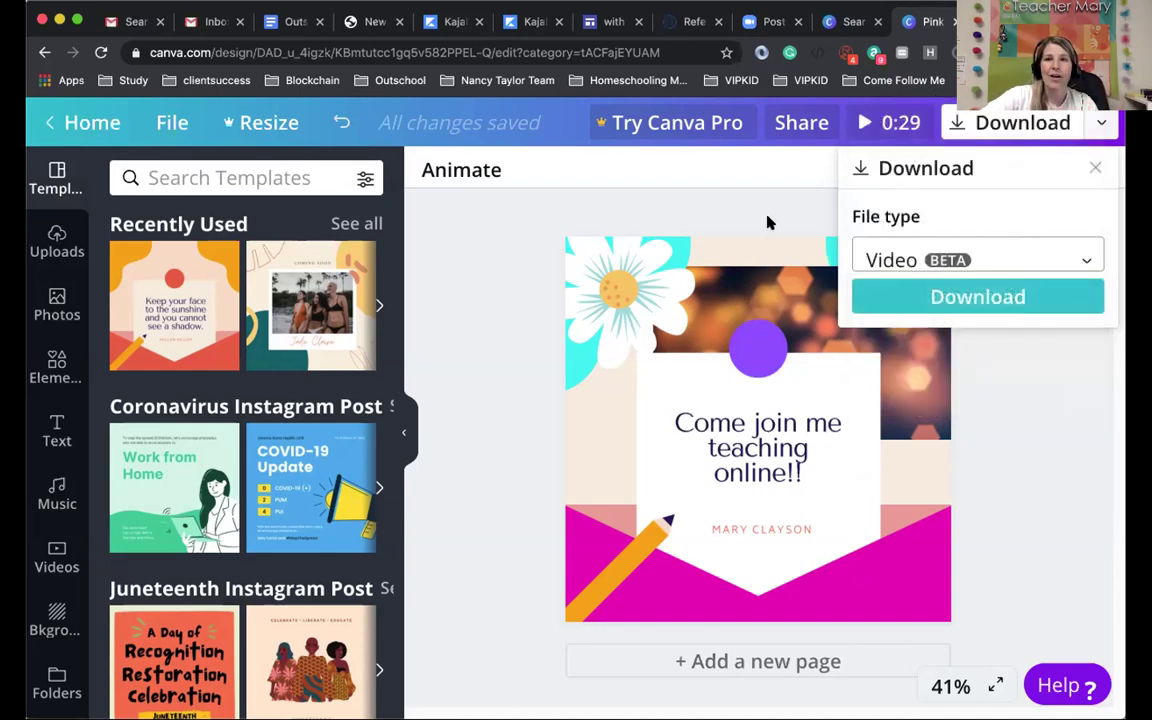
Step: Present the post full screen via the share menu's Present option
left_click(761, 236)
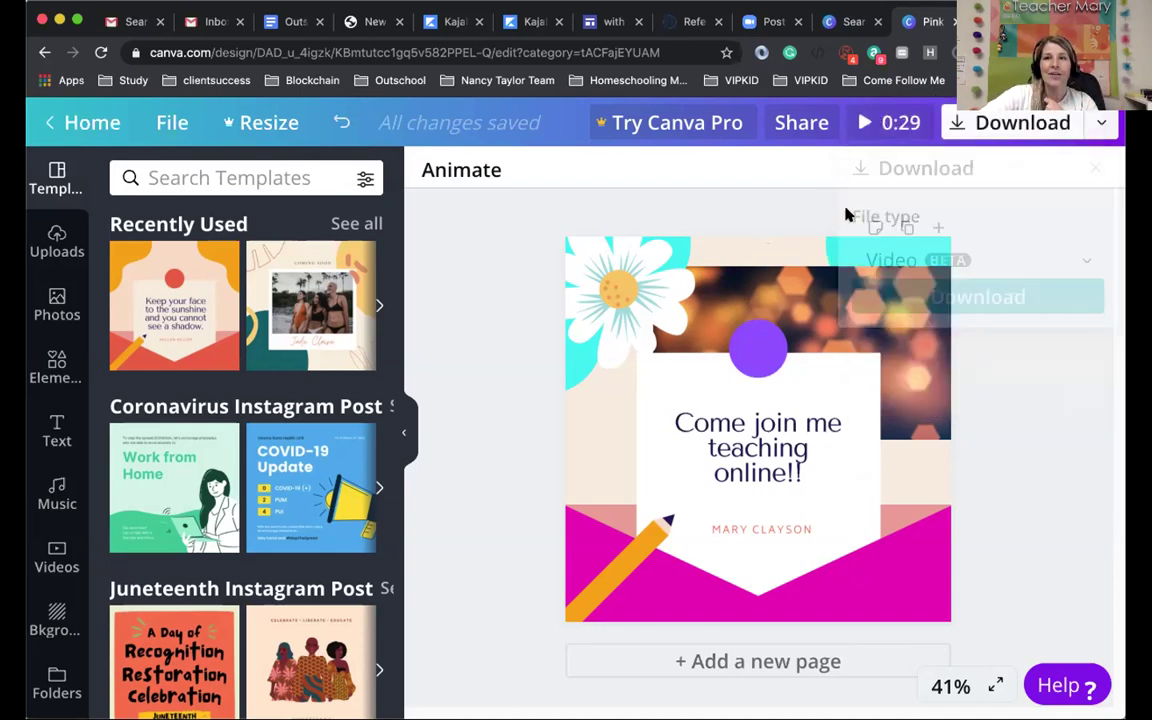
left_click(1091, 129)
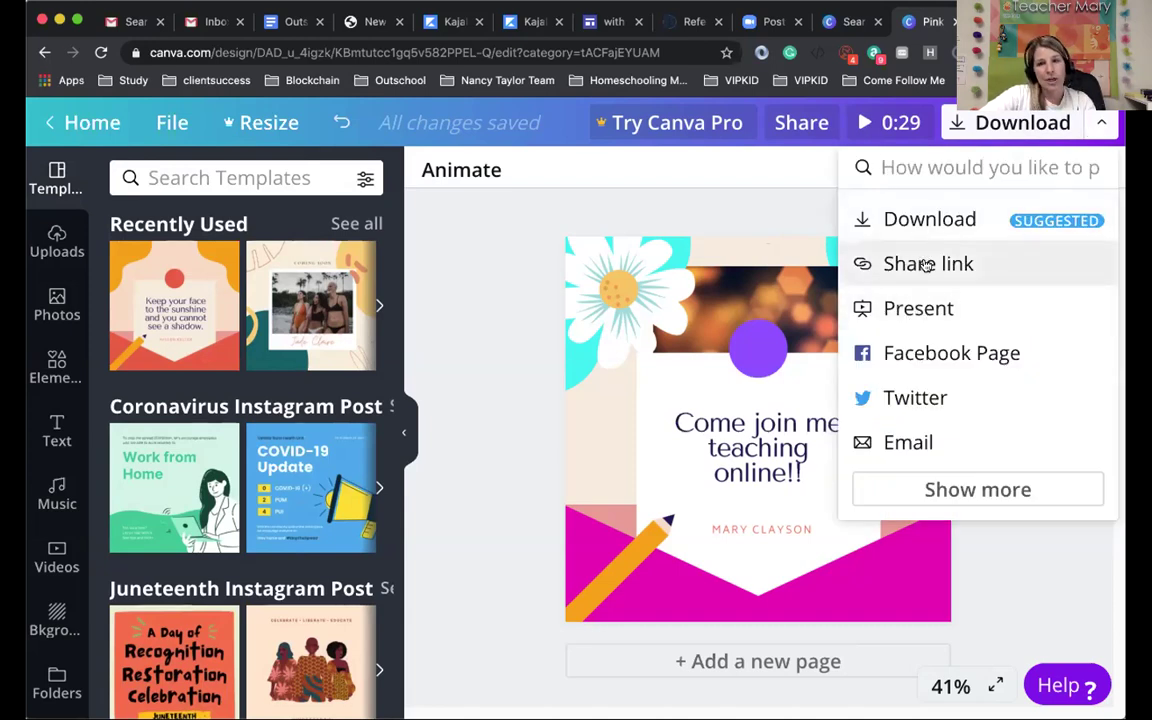
left_click(926, 310)
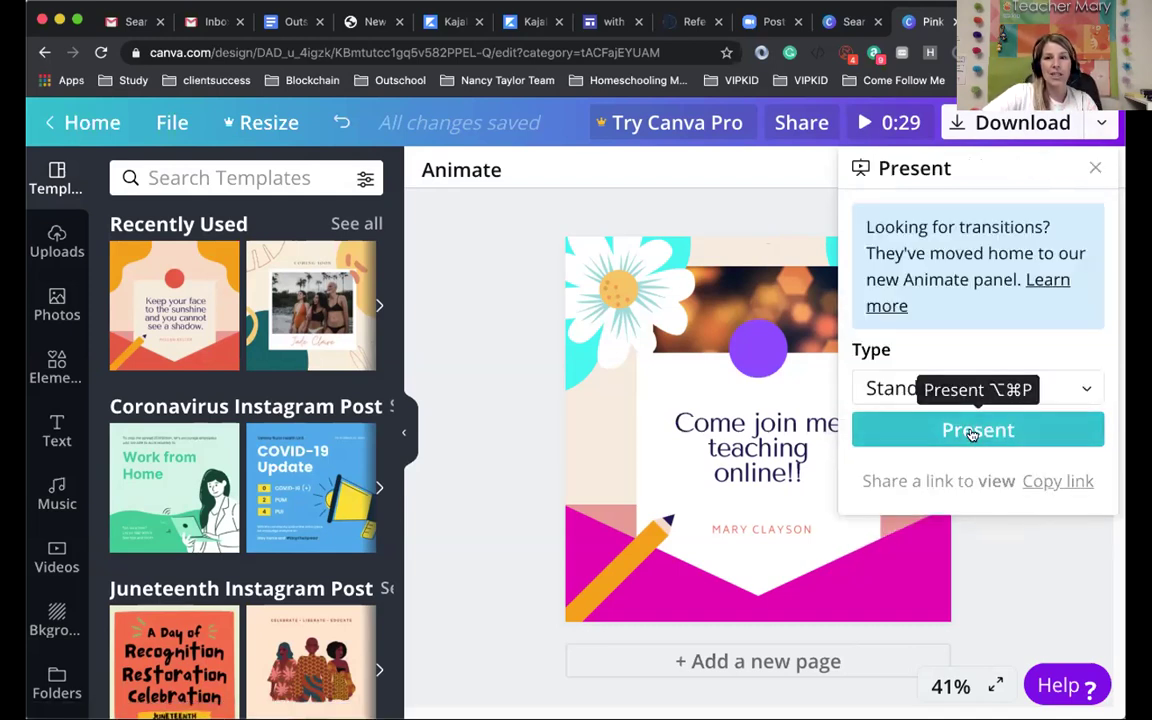
left_click(971, 432)
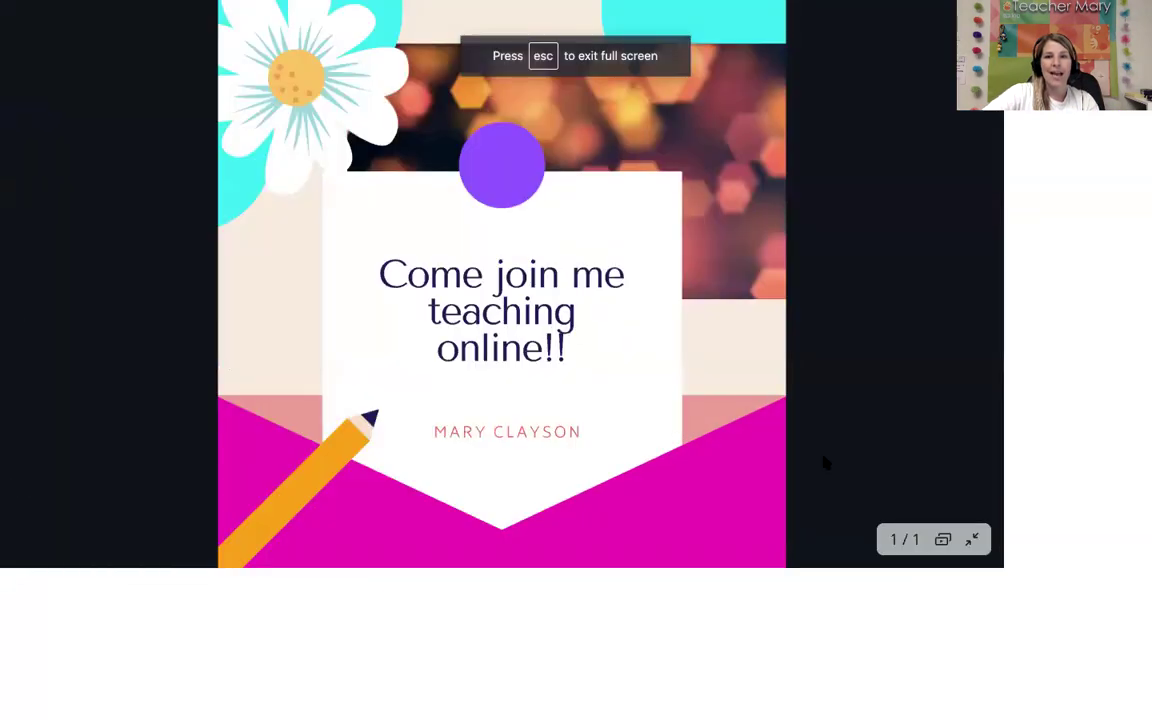